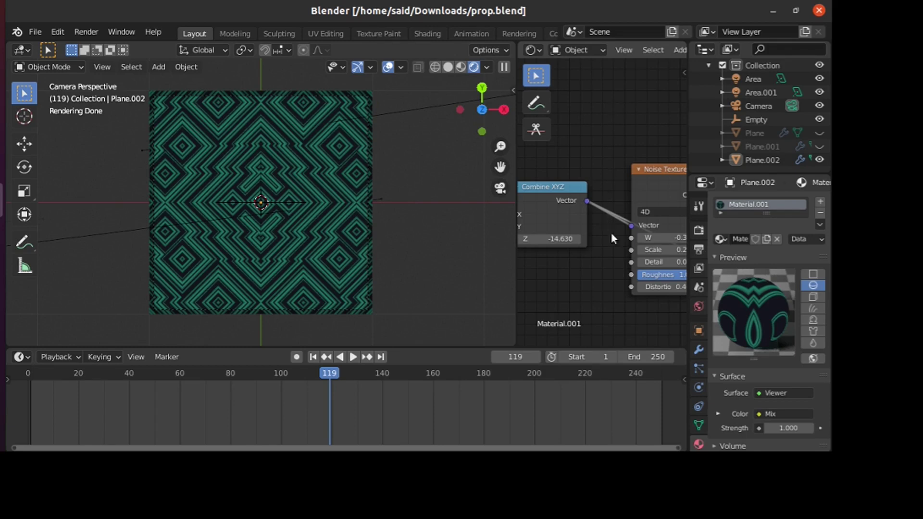
# Step: Set the Combine XYZ node's Z to -14.910 and change the Voronoi Texture's distance metric to Euclidean
pyautogui.moveTo(608, 262); pyautogui.dragTo(666, 270, button='middle')
pyautogui.moveTo(600, 252)
pyautogui.mouseDown()
pyautogui.moveTo(577, 252)
pyautogui.moveTo(598, 252)
pyautogui.mouseUp()
pyautogui.moveTo(634, 270); pyautogui.dragTo(552, 257, button='middle')
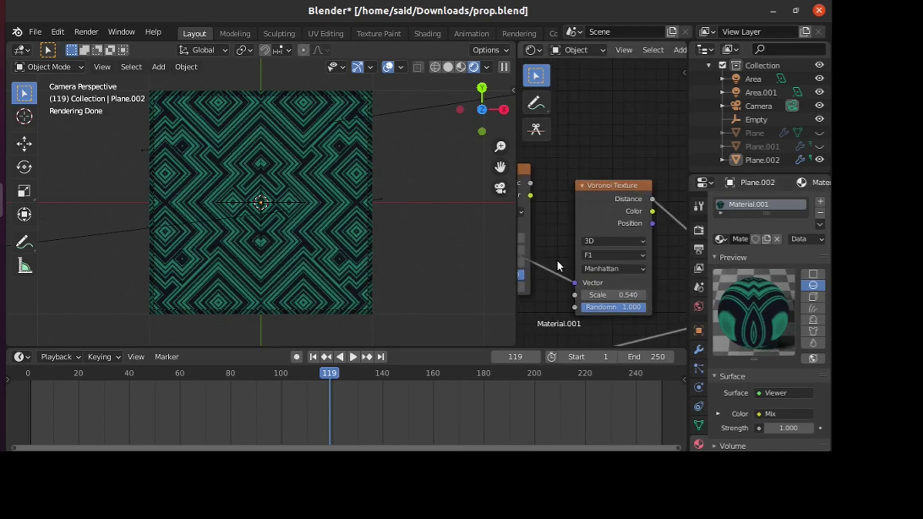
pyautogui.click(603, 268)
pyautogui.click(612, 289)
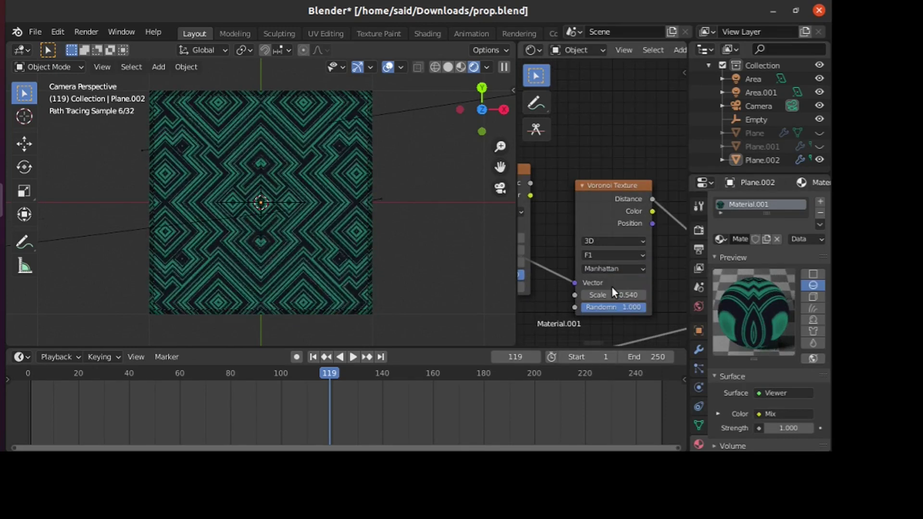
pyautogui.click(612, 268)
pyautogui.click(611, 280)
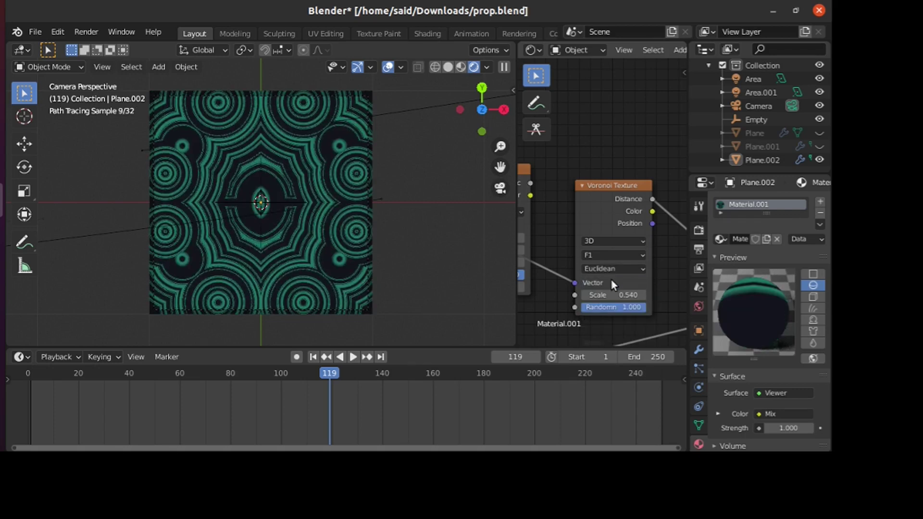
# Step: Scale down the Empty at the centre of the patterned plane
pyautogui.click(291, 202)
pyautogui.press('s')
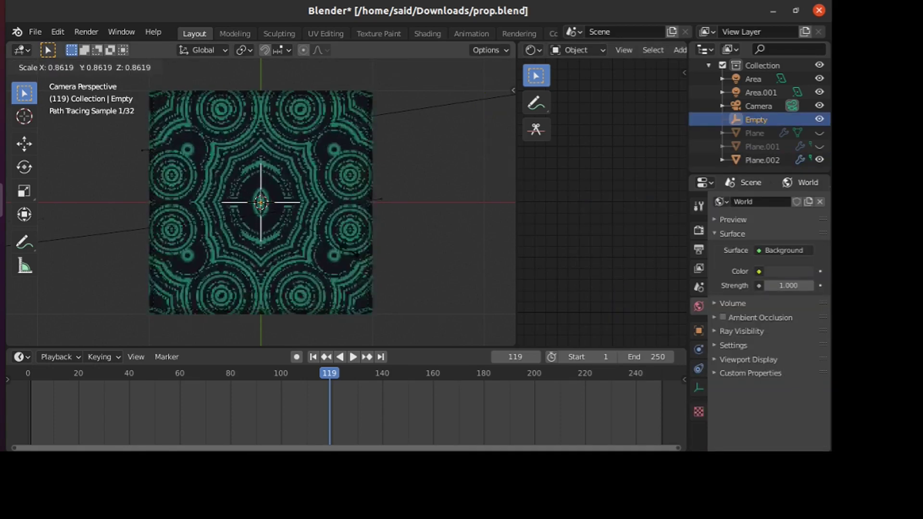
pyautogui.click(344, 252)
# Step: Select the patterned plane and widen the node editor so more of its material nodes fit
pyautogui.click(359, 296)
pyautogui.moveTo(578, 255); pyautogui.dragTo(636, 278, button='middle')
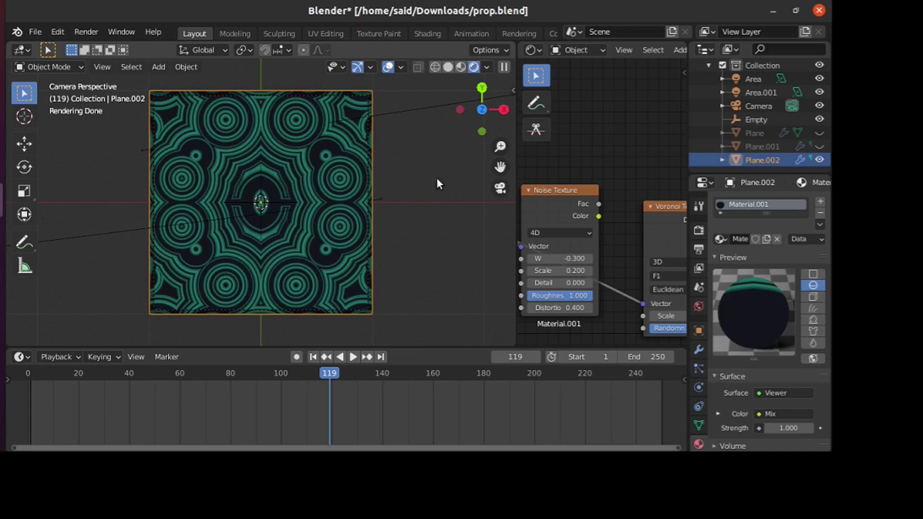
pyautogui.moveTo(514, 214); pyautogui.dragTo(269, 227)
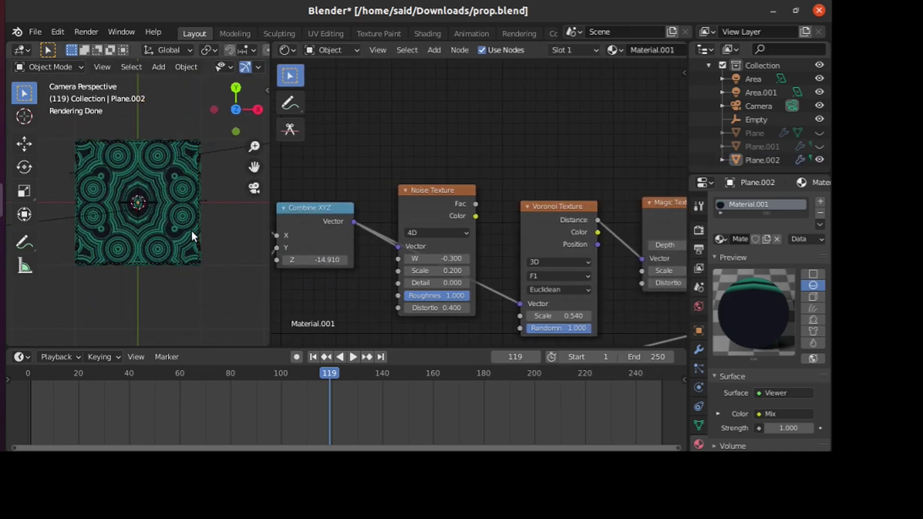
# Step: Hide Plane.002 and add a new plane mesh in its place
pyautogui.click(819, 159)
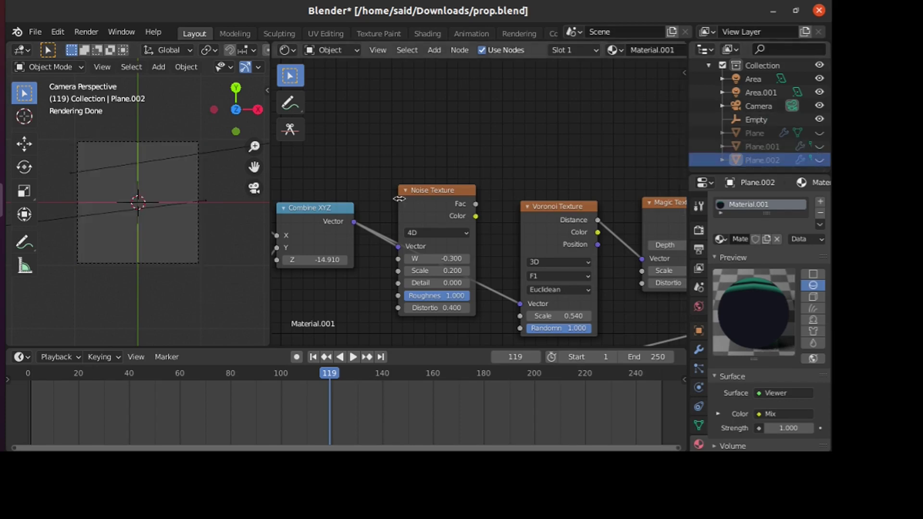
pyautogui.hotkey('shift', 'a')
pyautogui.moveTo(190, 178)
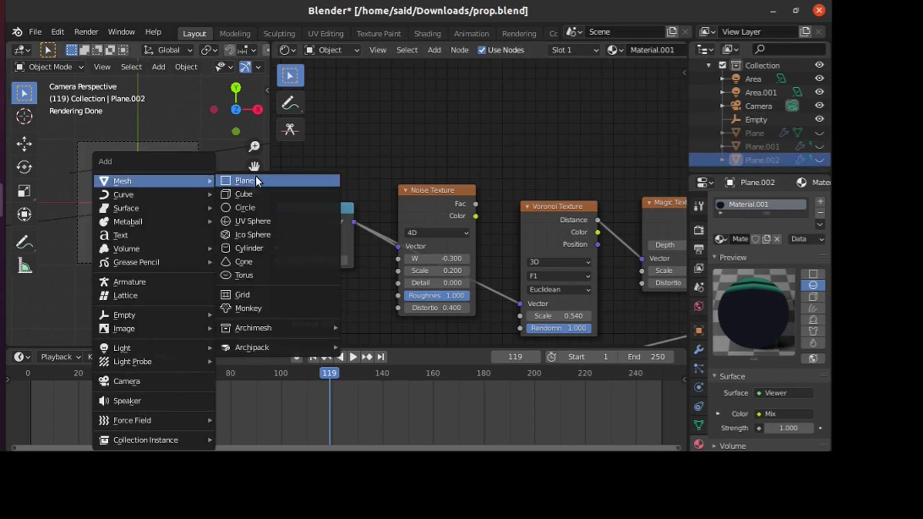
pyautogui.click(298, 180)
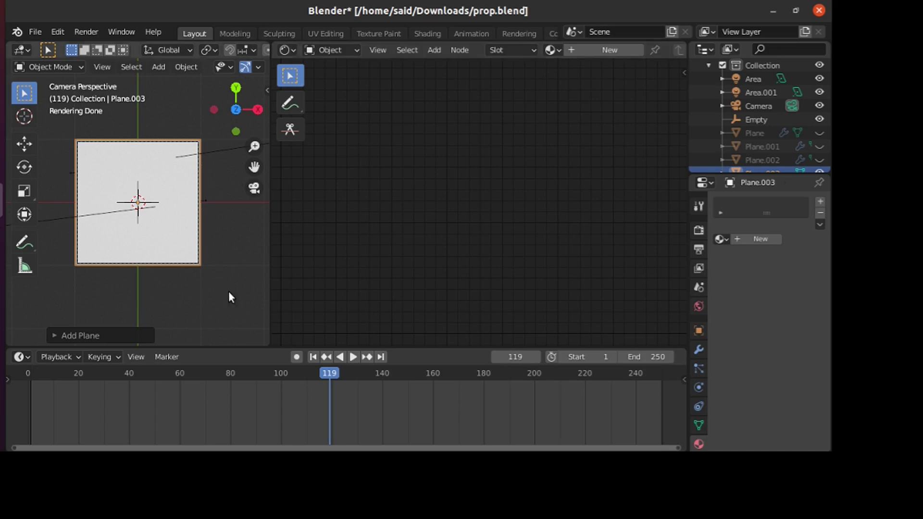
# Step: Create a new material for the plane and delete its Principled BSDF node
pyautogui.click(604, 50)
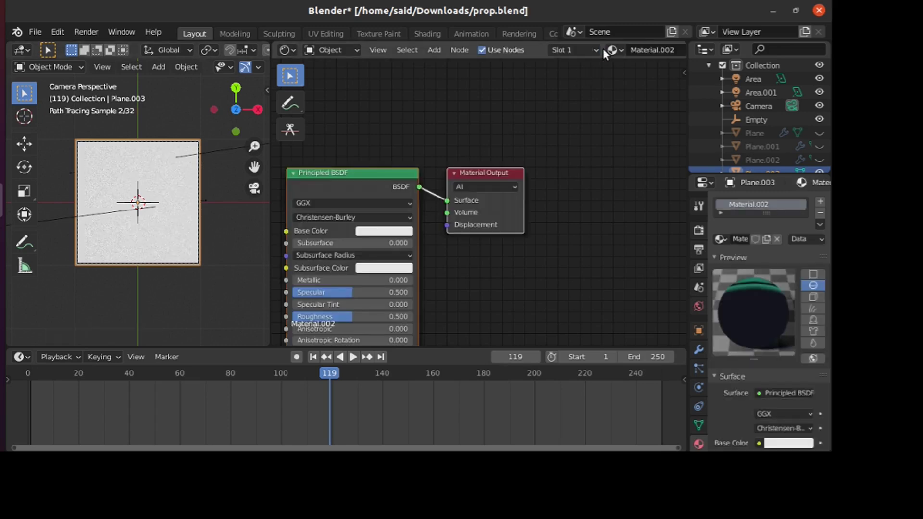
pyautogui.click(390, 176)
pyautogui.press('x')
pyautogui.moveTo(388, 169); pyautogui.dragTo(482, 171, button='middle')
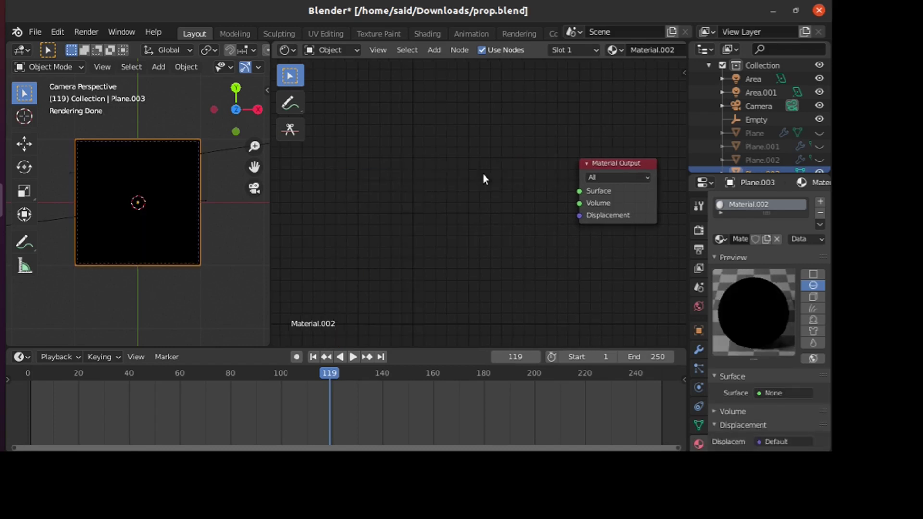
pyautogui.moveTo(433, 347); pyautogui.dragTo(433, 412)
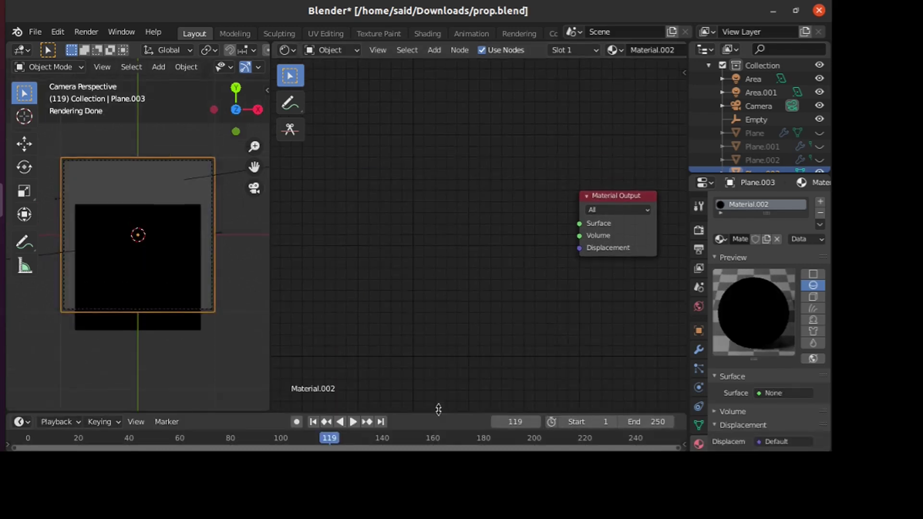
# Step: Look up "wra" among the add-ons in the preferences to check whether Node Wrangler is enabled
pyautogui.click(59, 32)
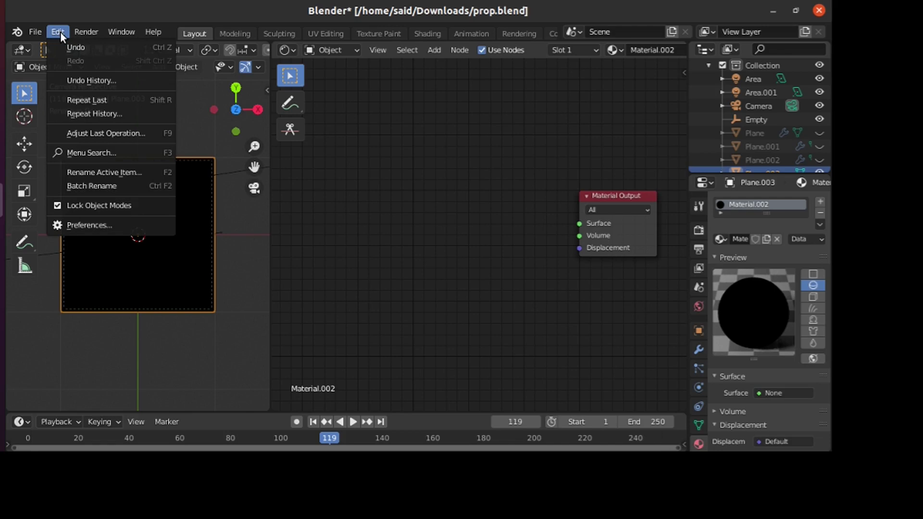
pyautogui.click(111, 222)
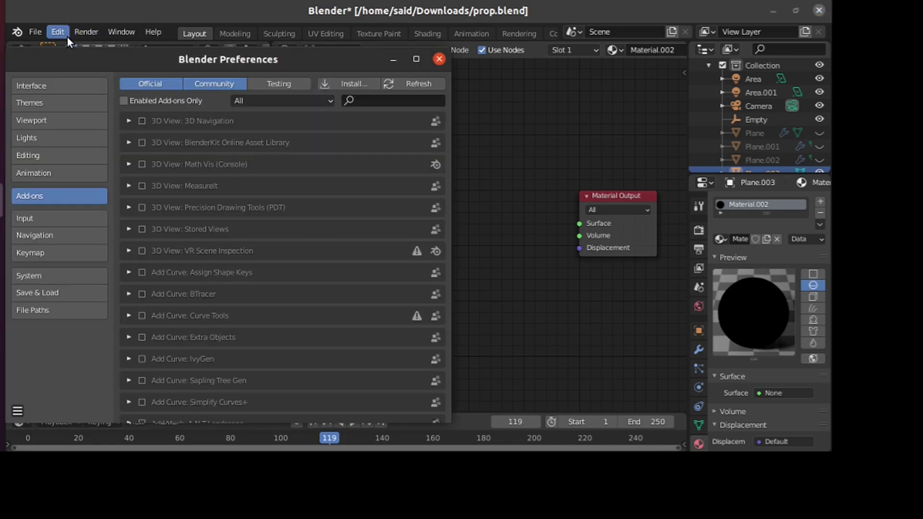
pyautogui.click(394, 101)
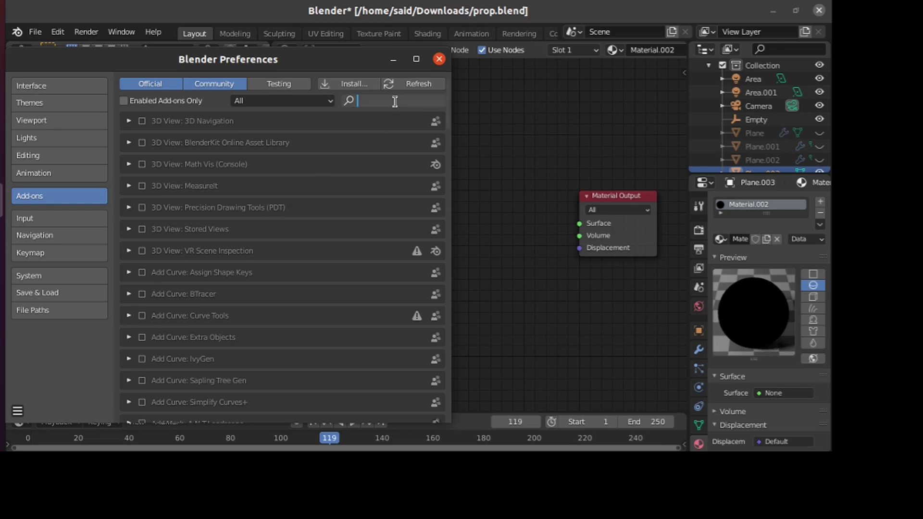
pyautogui.write('wra')
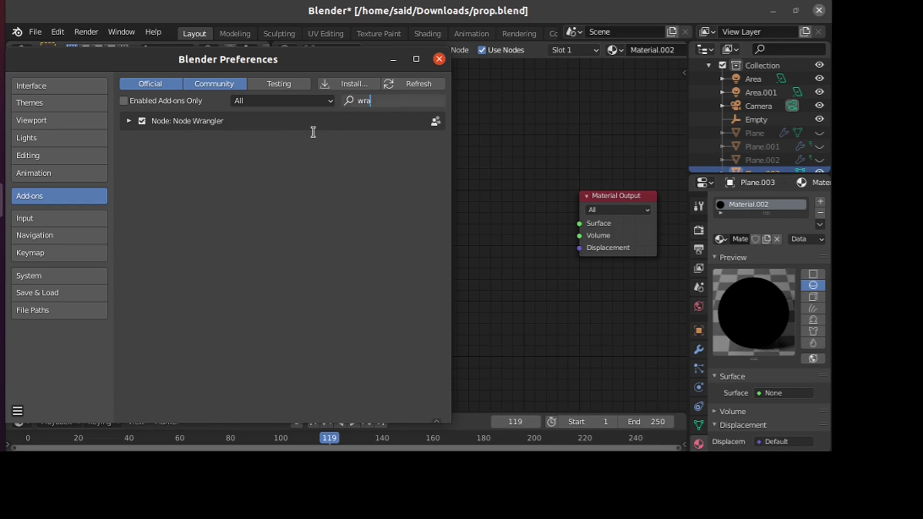
pyautogui.click(439, 59)
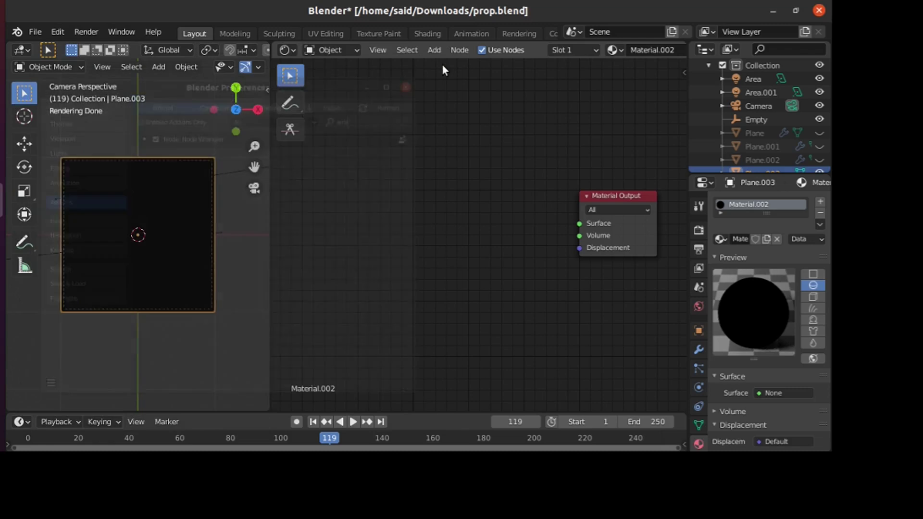
# Step: Add a Texture Coordinate node and place it well to the left of the Material Output node
pyautogui.hotkey('shift', 'a')
pyautogui.click(379, 195)
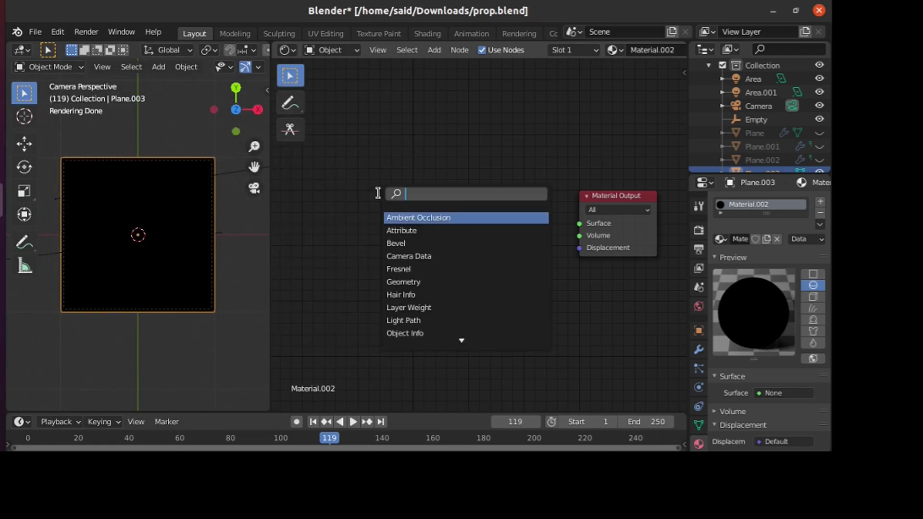
pyautogui.write('tex')
pyautogui.press('Return')
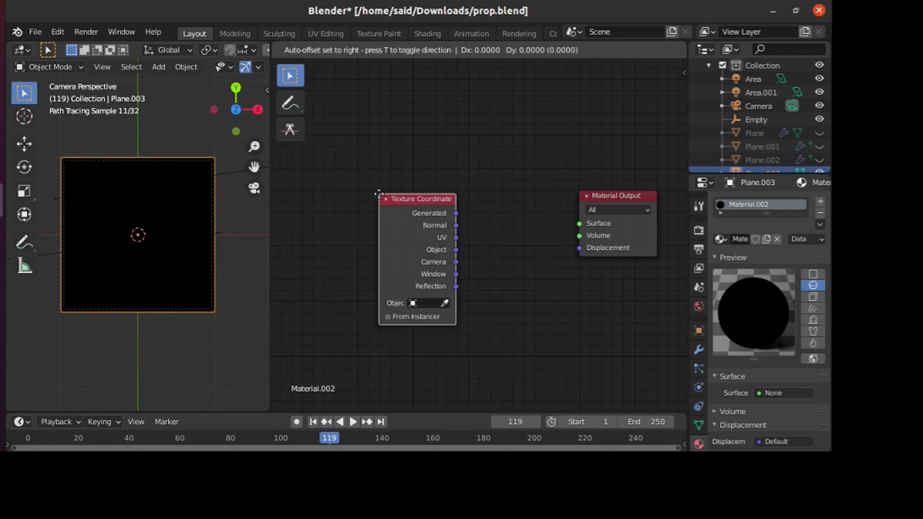
pyautogui.click(286, 203)
# Step: Connect the Texture Coordinate node to a Viewer and cycle its previewed output to Object
pyautogui.keyDown('ctrl'); pyautogui.keyDown('shift'); pyautogui.click(322, 241); pyautogui.keyUp('shift'); pyautogui.keyUp('ctrl')
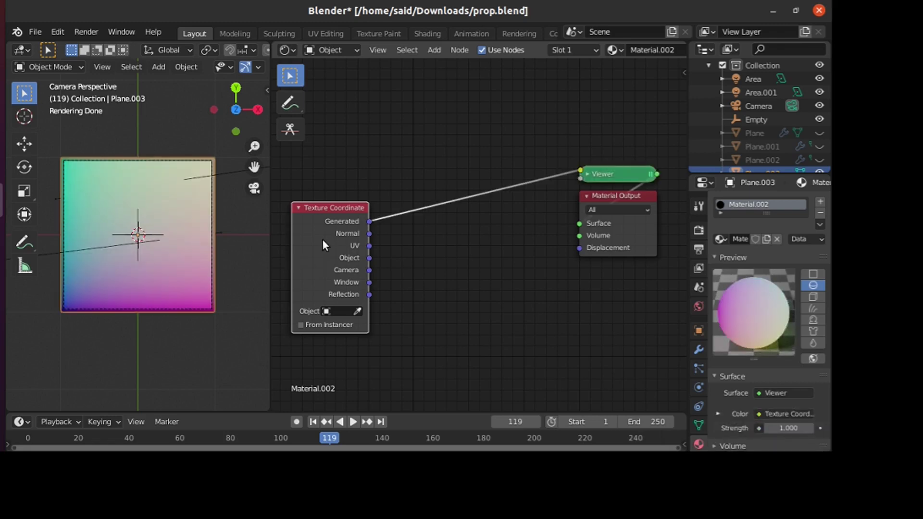
pyautogui.keyDown('ctrl'); pyautogui.keyDown('shift'); pyautogui.click(322, 238); pyautogui.keyUp('shift'); pyautogui.keyUp('ctrl')
pyautogui.keyDown('ctrl'); pyautogui.keyDown('shift'); pyautogui.click(322, 238); pyautogui.keyUp('shift'); pyautogui.keyUp('ctrl')
pyautogui.keyDown('ctrl'); pyautogui.keyDown('shift'); pyautogui.click(322, 239); pyautogui.keyUp('shift'); pyautogui.keyUp('ctrl')
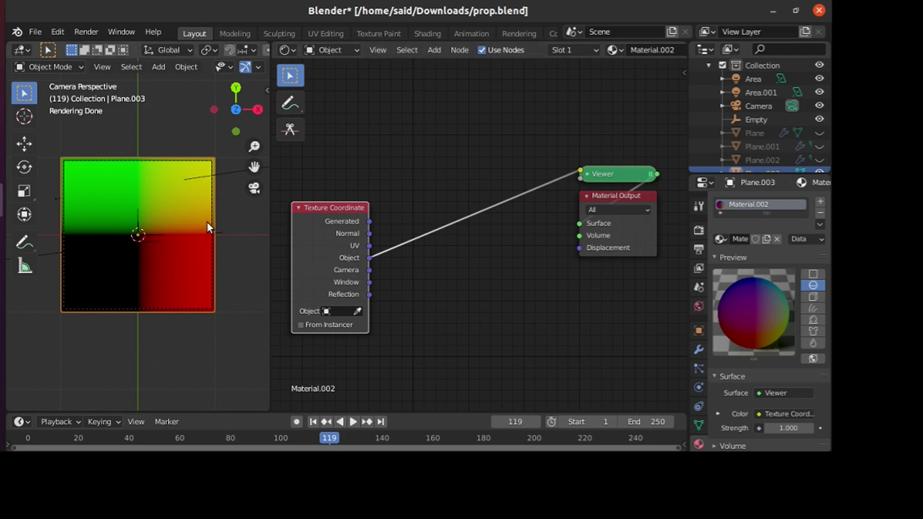
pyautogui.keyDown('shift'); pyautogui.click(182, 176); pyautogui.keyUp('shift')
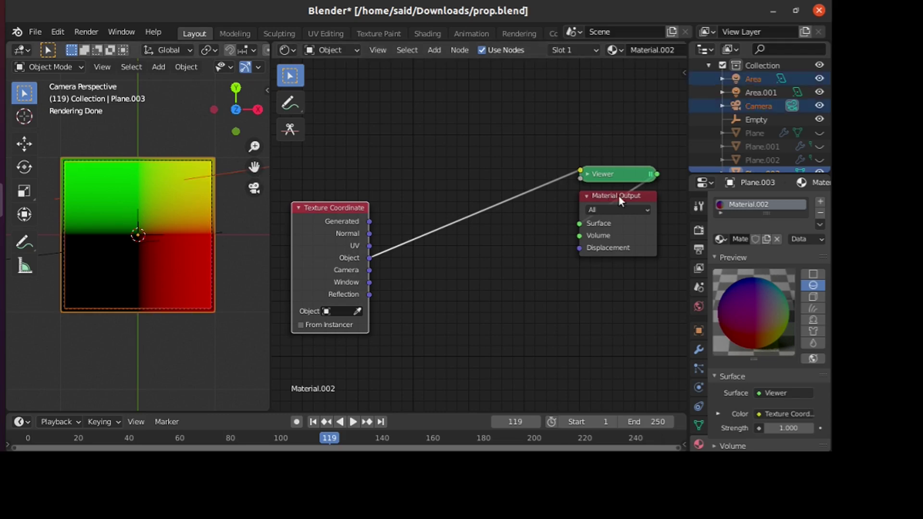
# Step: Show the patterned Plane.002 and hide Plane.003
pyautogui.scroll(-1, 754, 149)
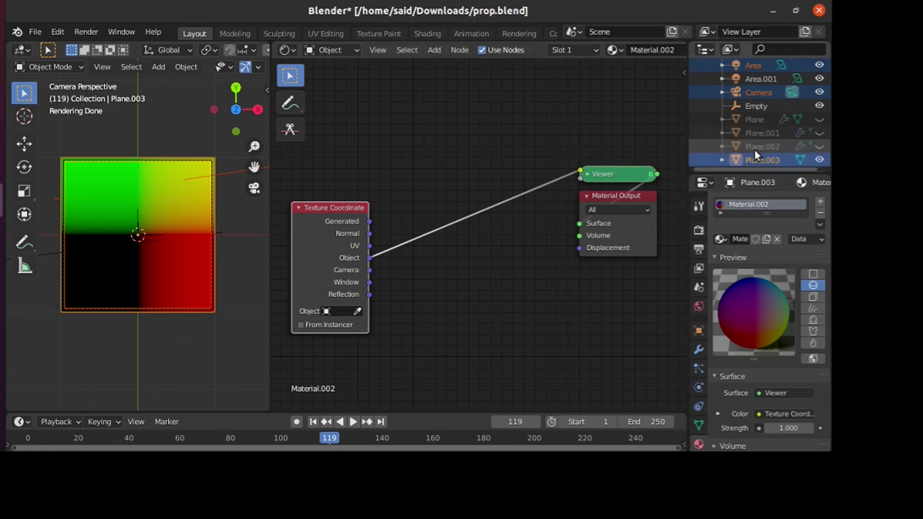
pyautogui.click(819, 146)
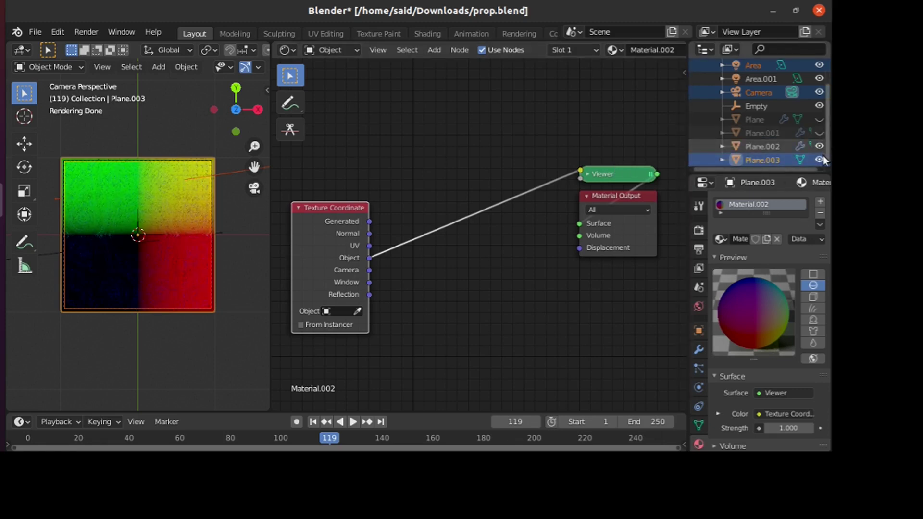
pyautogui.click(818, 159)
pyautogui.scroll(1, 193, 249)
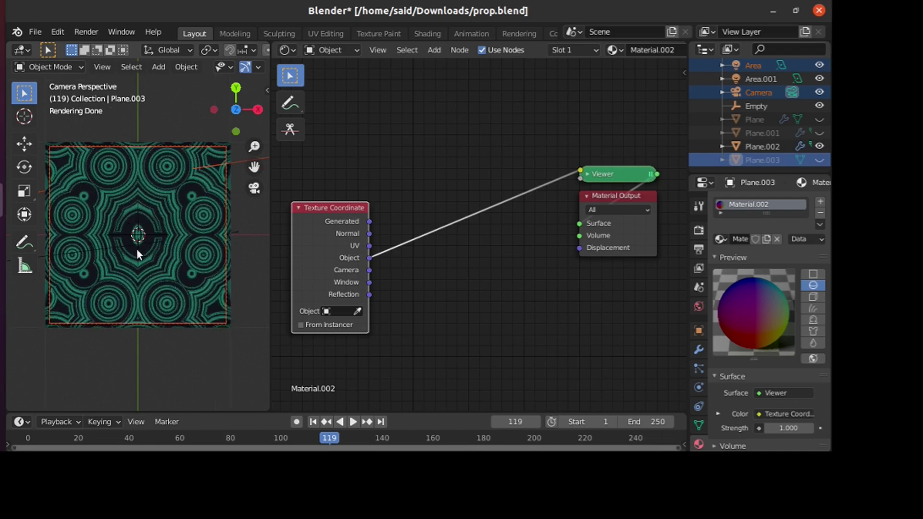
# Step: Annotate the pattern with a vertical and a horizontal line through its centre, and undo both strokes
pyautogui.click(27, 249)
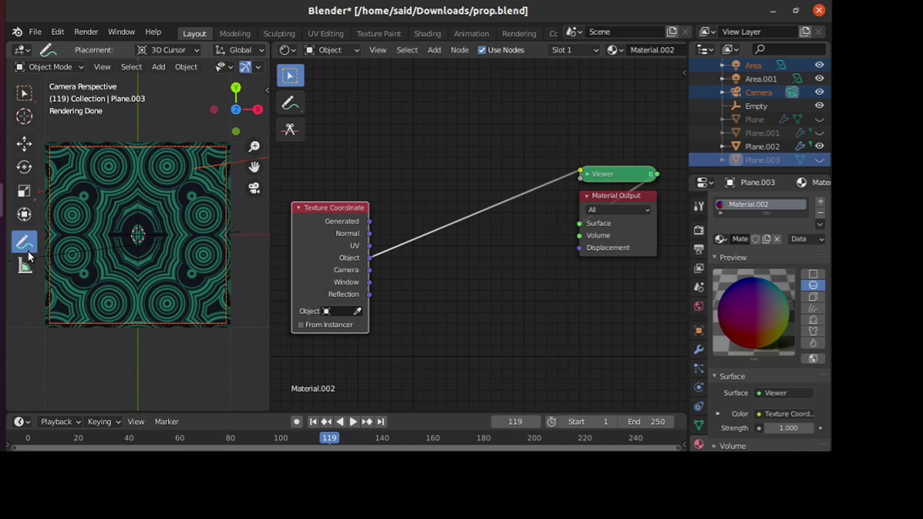
pyautogui.moveTo(138, 153); pyautogui.dragTo(133, 358)
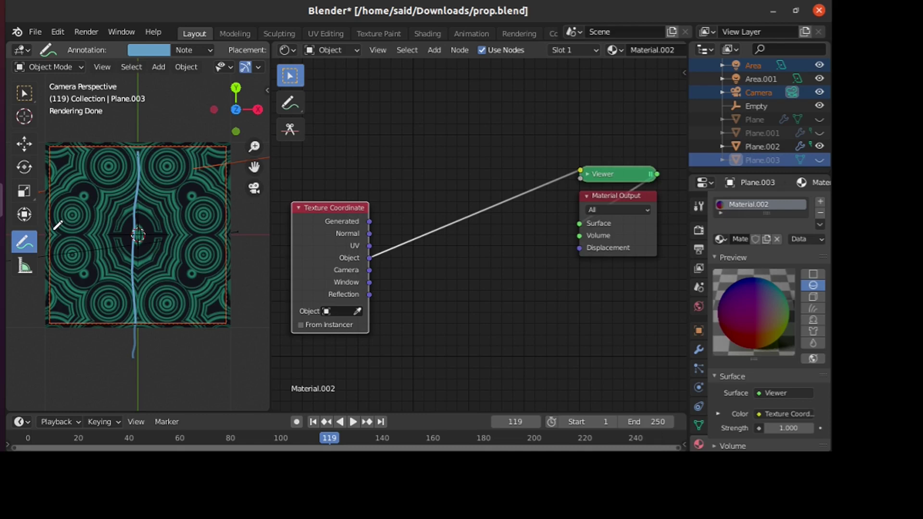
pyautogui.moveTo(43, 233)
pyautogui.mouseDown()
pyautogui.moveTo(106, 231)
pyautogui.moveTo(35, 232)
pyautogui.moveTo(235, 230)
pyautogui.mouseUp()
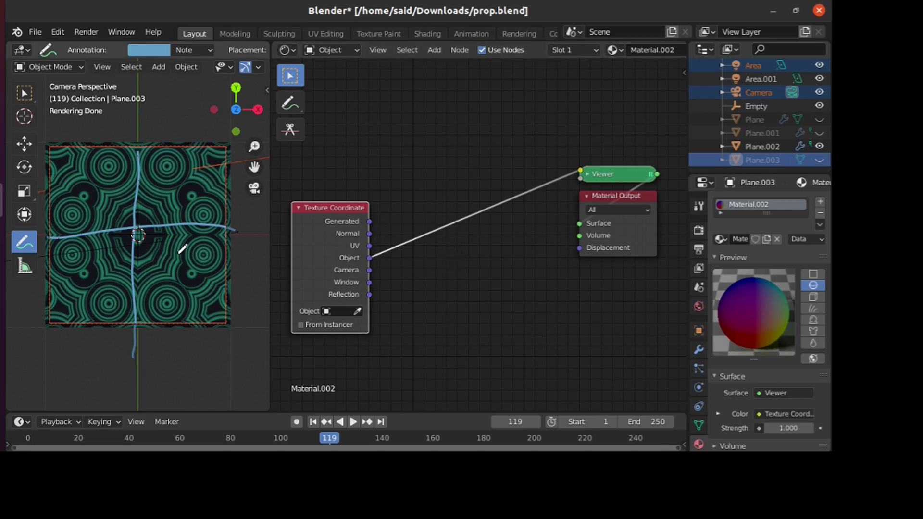
pyautogui.hotkey('ctrl', 'z')
pyautogui.hotkey('ctrl', 'z')
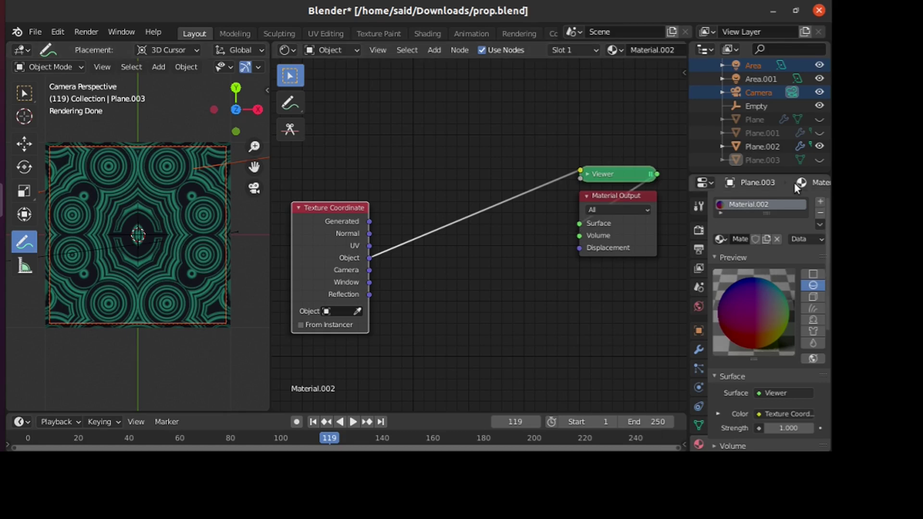
# Step: Show Plane.003 again, hide Plane.002, and return to the selection tool
pyautogui.click(818, 160)
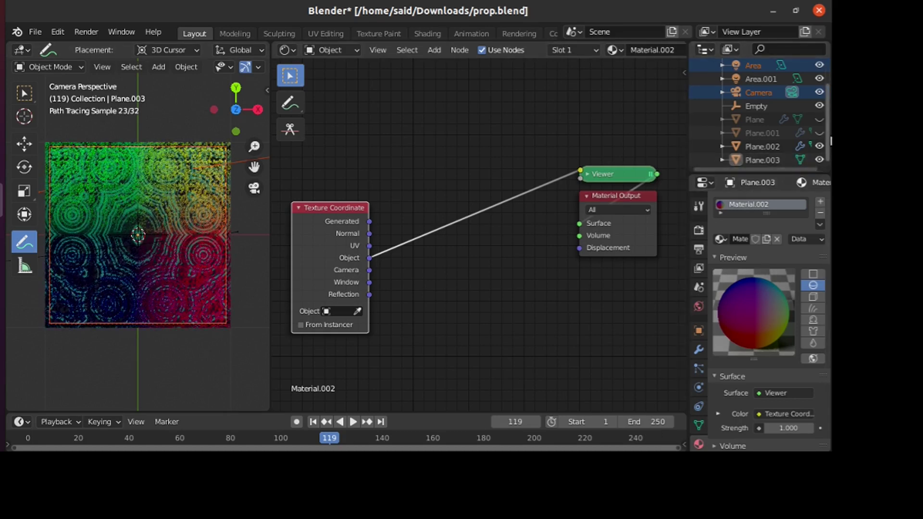
pyautogui.click(819, 146)
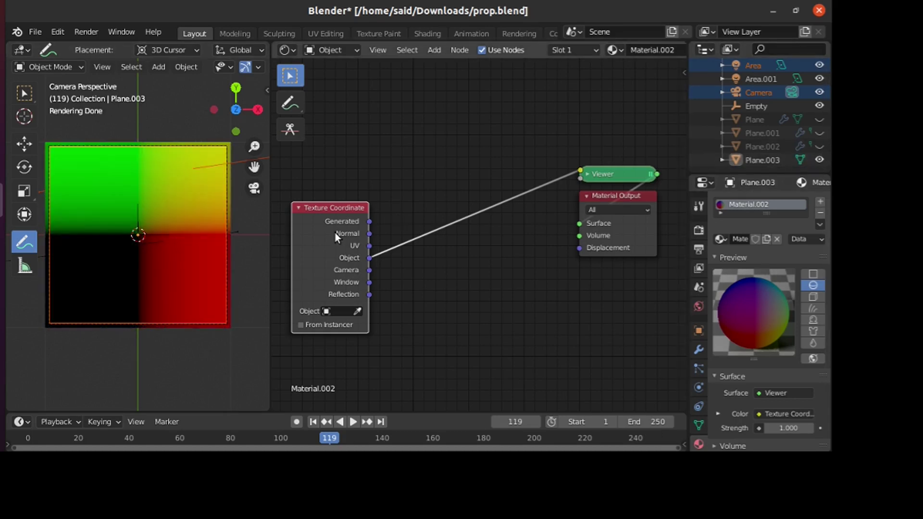
pyautogui.click(32, 100)
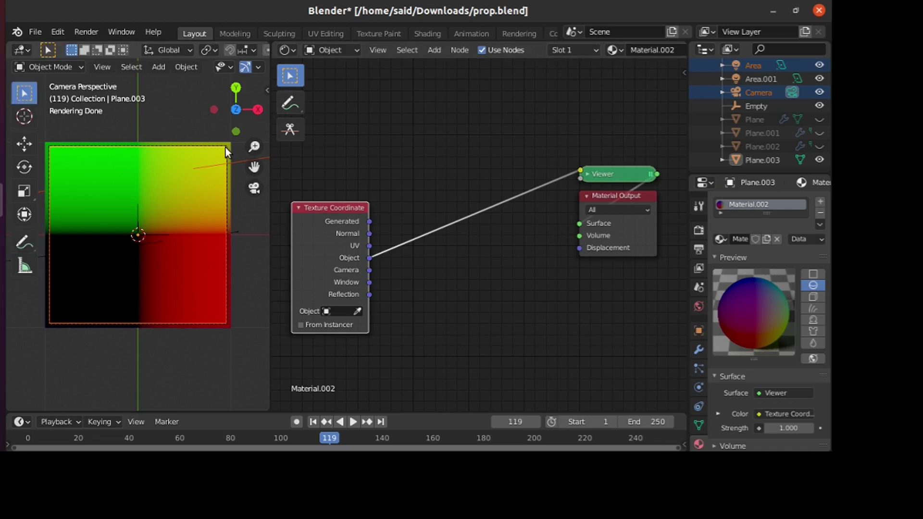
# Step: Insert a Separate XYZ node between the Texture Coordinate's Object output and the Viewer, previewing its X output
pyautogui.hotkey('shift', 'a')
pyautogui.click(390, 207)
pyautogui.write('sep')
pyautogui.click(421, 257)
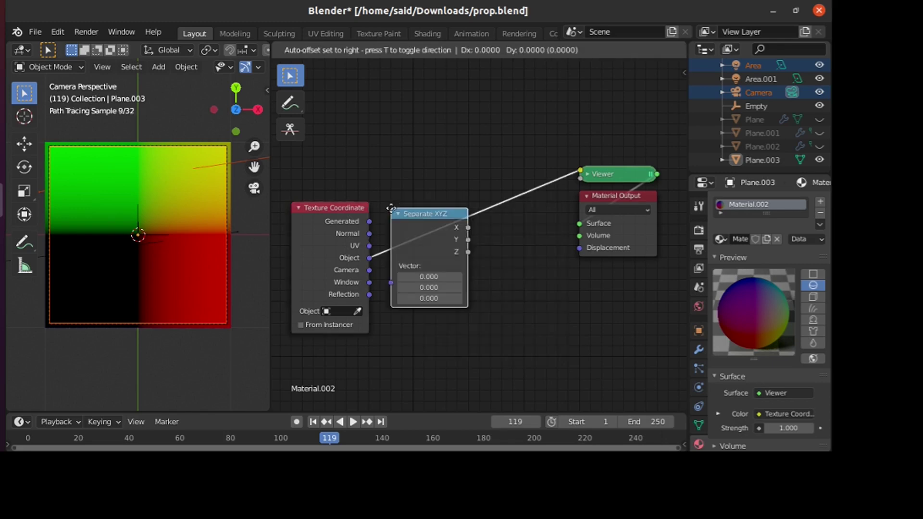
pyautogui.click(475, 214)
pyautogui.moveTo(475, 214); pyautogui.dragTo(423, 220, button='middle')
pyautogui.moveTo(423, 220); pyautogui.dragTo(393, 223)
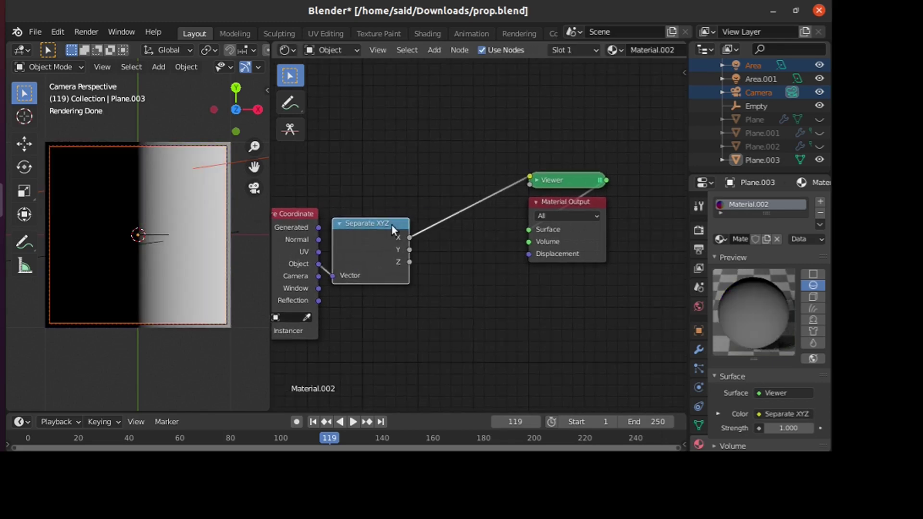
# Step: Move the Viewer and Material Output nodes together farther away from the Separate XYZ node
pyautogui.moveTo(486, 155); pyautogui.dragTo(552, 241)
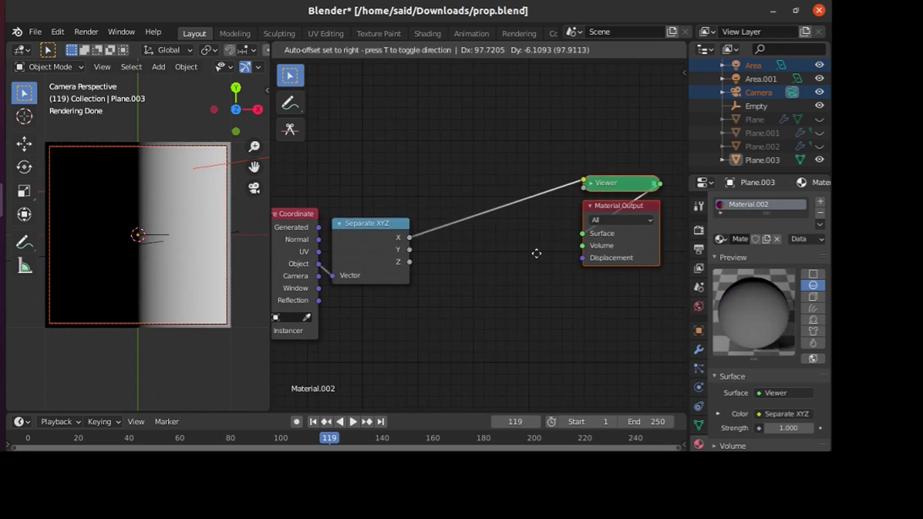
pyautogui.click(551, 255)
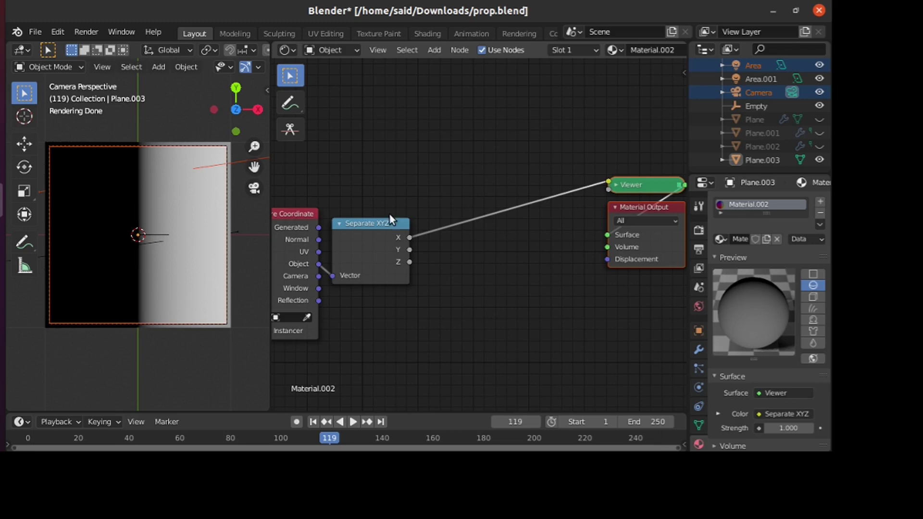
# Step: Cycle the preview through the Separate XYZ node's Y, Z and X outputs twice to compare the gradients
pyautogui.keyDown('ctrl'); pyautogui.keyDown('shift'); pyautogui.click(375, 238); pyautogui.keyUp('shift'); pyautogui.keyUp('ctrl')
pyautogui.keyDown('ctrl'); pyautogui.keyDown('shift'); pyautogui.click(375, 238); pyautogui.keyUp('shift'); pyautogui.keyUp('ctrl')
pyautogui.keyDown('ctrl'); pyautogui.keyDown('shift'); pyautogui.click(375, 237); pyautogui.keyUp('shift'); pyautogui.keyUp('ctrl')
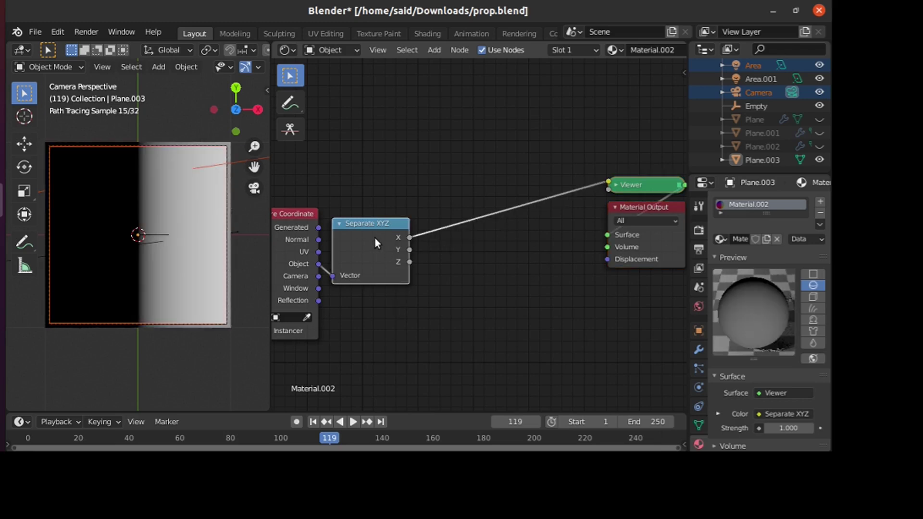
pyautogui.moveTo(451, 241)
pyautogui.mouseDown(button='middle')
pyautogui.moveTo(503, 259)
pyautogui.moveTo(428, 247)
pyautogui.mouseUp(button='middle')
pyautogui.moveTo(428, 247); pyautogui.dragTo(452, 262)
pyautogui.moveTo(513, 266); pyautogui.dragTo(458, 262, button='middle')
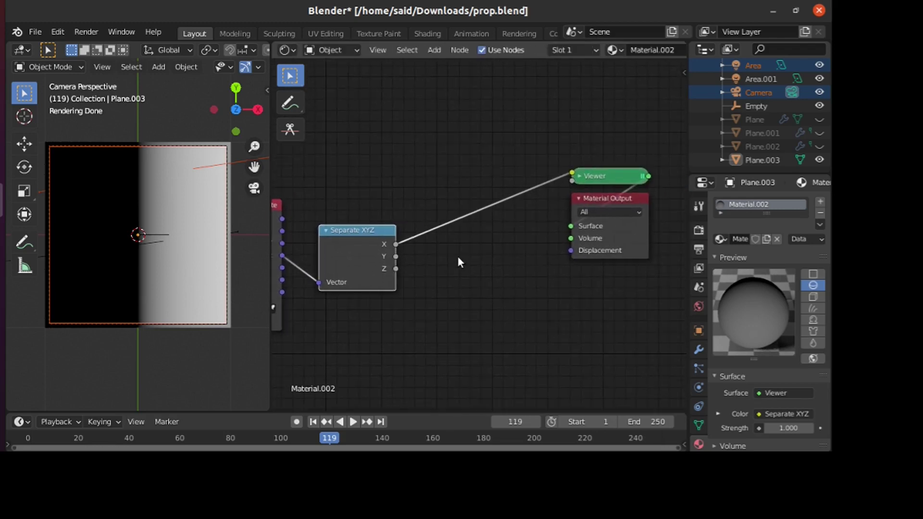
pyautogui.keyDown('ctrl'); pyautogui.keyDown('shift'); pyautogui.click(342, 246); pyautogui.keyUp('shift'); pyautogui.keyUp('ctrl')
pyautogui.keyDown('ctrl'); pyautogui.keyDown('shift'); pyautogui.click(342, 246); pyautogui.keyUp('shift'); pyautogui.keyUp('ctrl')
pyautogui.keyDown('ctrl'); pyautogui.keyDown('shift'); pyautogui.click(342, 246); pyautogui.keyUp('shift'); pyautogui.keyUp('ctrl')
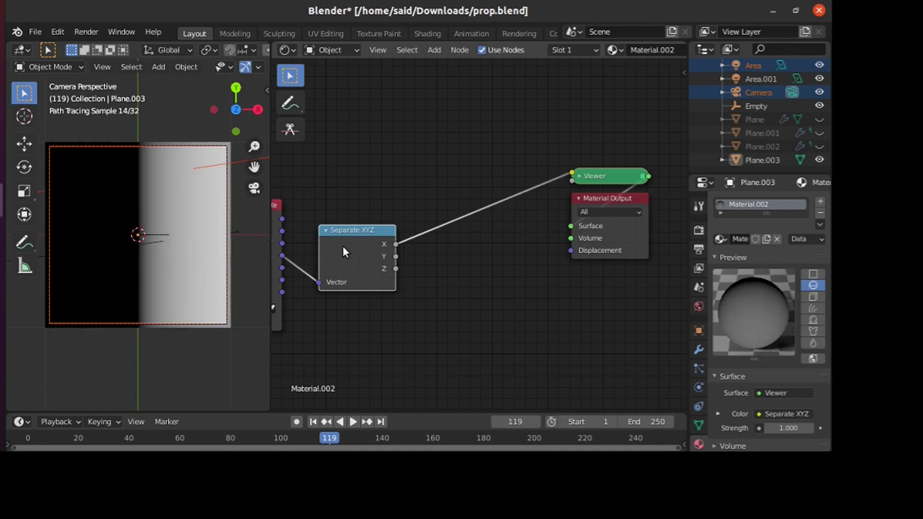
# Step: Insert a Math node set to Absolute between the Separate XYZ's X output and the Viewer
pyautogui.hotkey('shift', 'a')
pyautogui.click(440, 271)
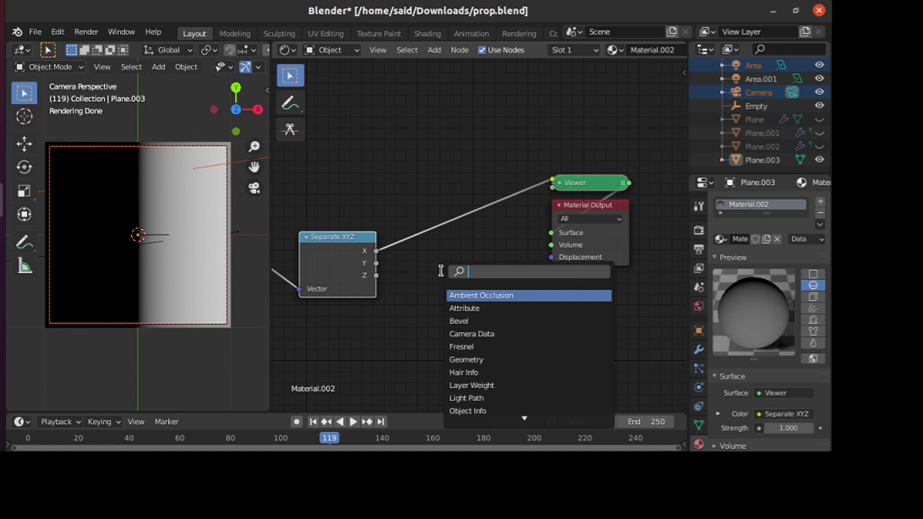
pyautogui.write('math')
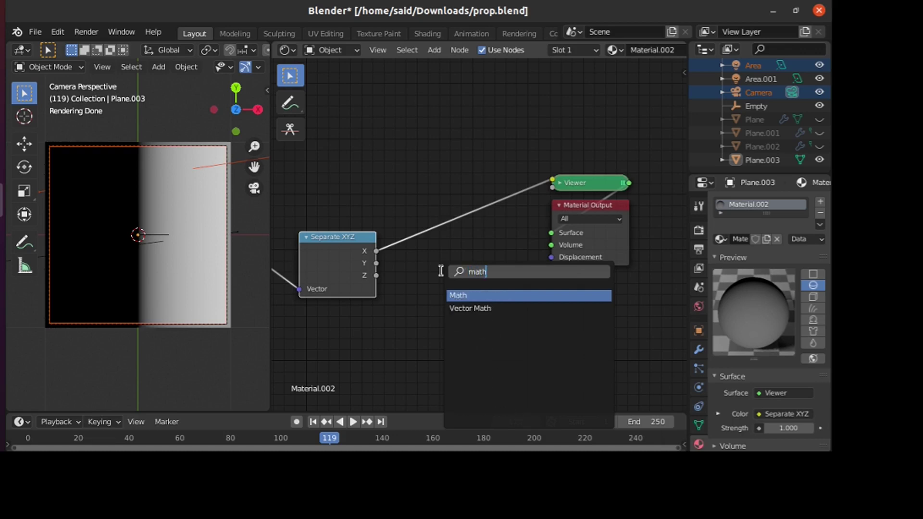
pyautogui.press('Return')
pyautogui.click(421, 210)
pyautogui.click(454, 245)
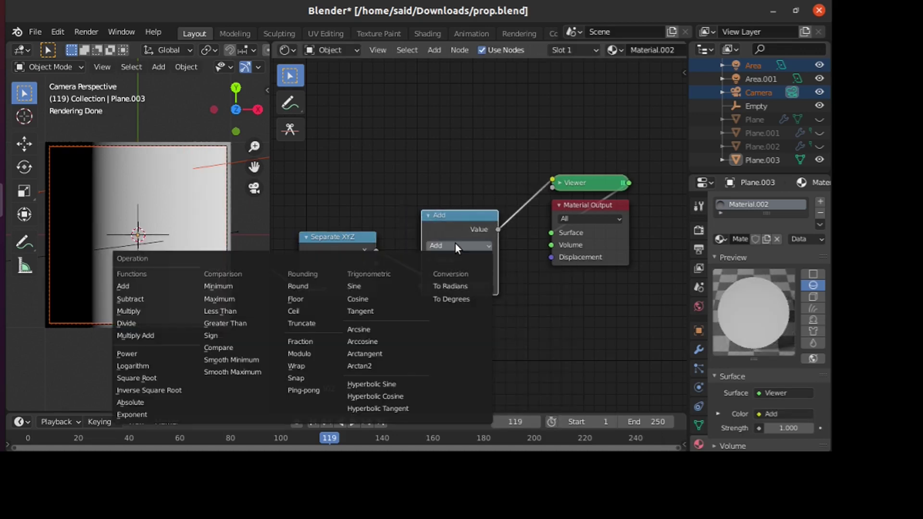
pyautogui.click(151, 402)
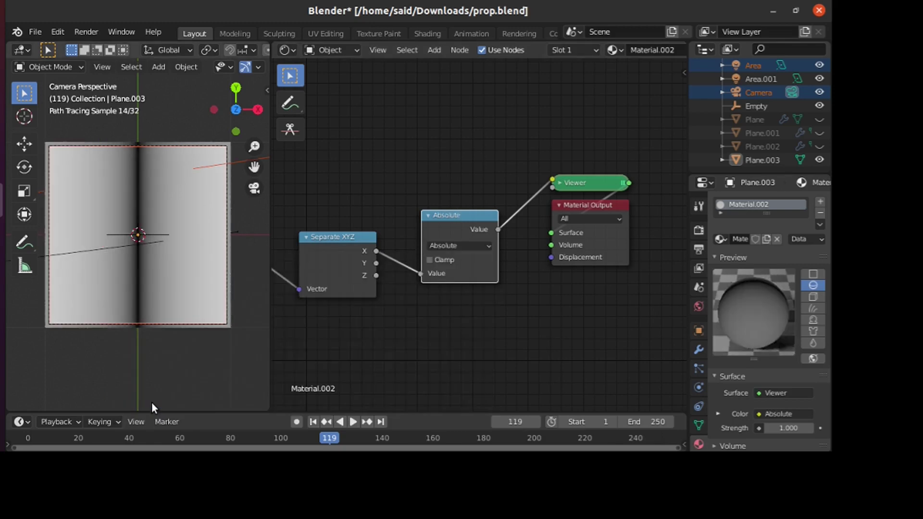
# Step: Move the Viewer and Material Output nodes farther away from the Absolute node to make room
pyautogui.moveTo(395, 336); pyautogui.dragTo(362, 343, button='middle')
pyautogui.moveTo(493, 145); pyautogui.dragTo(579, 316)
pyautogui.press('g')
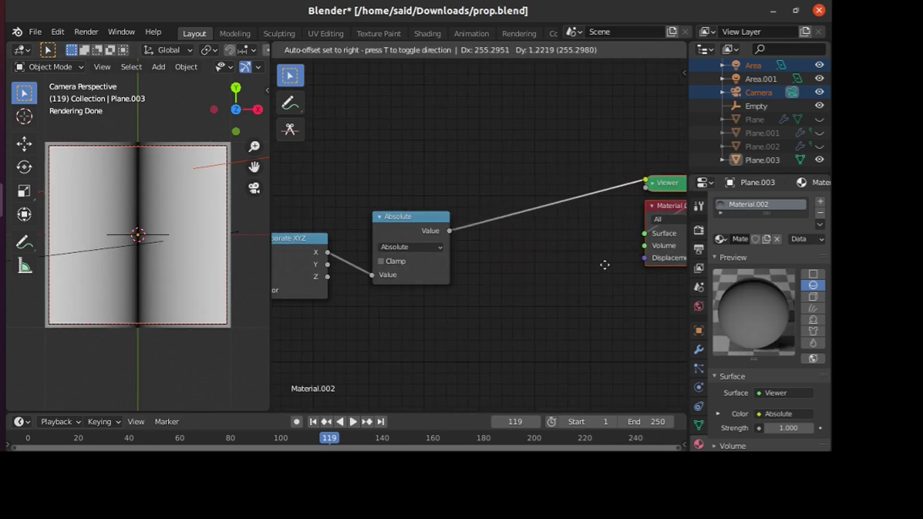
pyautogui.click(604, 264)
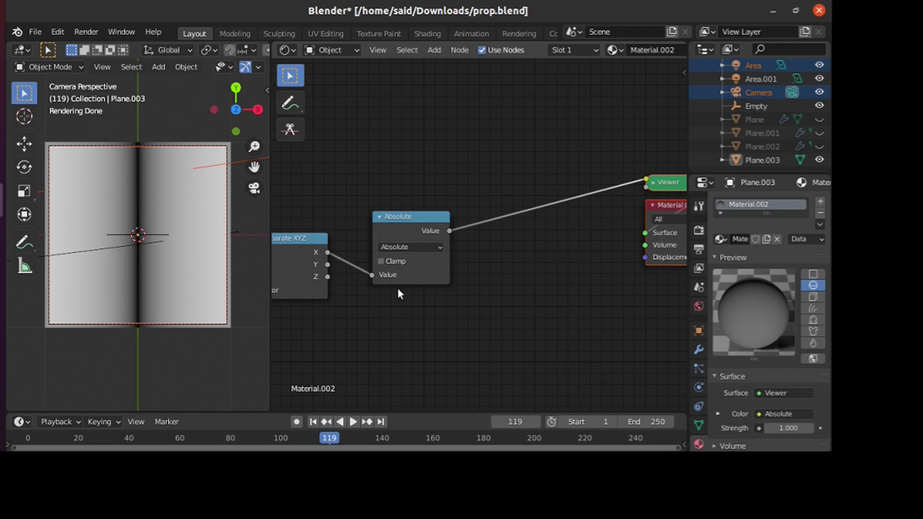
# Step: Raise the Absolute node, place a duplicate below it, and feed the duplicate from the Separate XYZ's Y output
pyautogui.moveTo(417, 218); pyautogui.dragTo(404, 179)
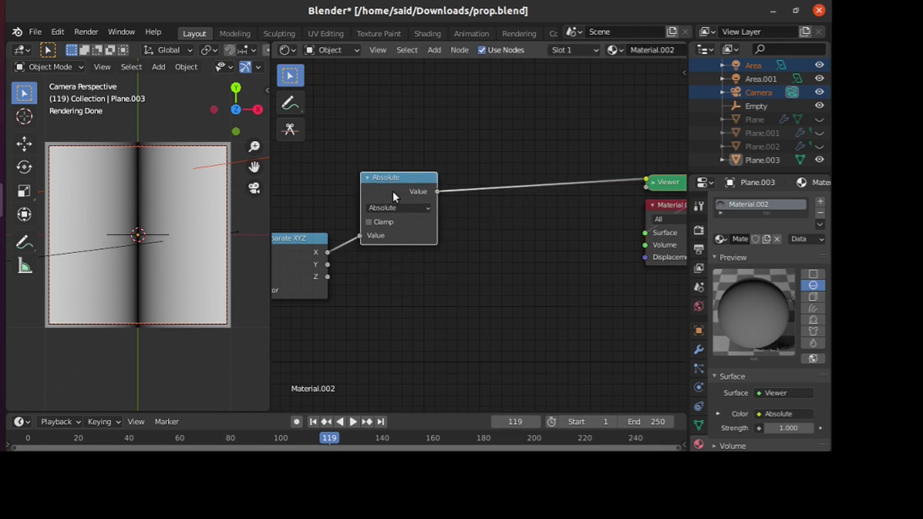
pyautogui.hotkey('shift', 'd')
pyautogui.click(410, 303)
pyautogui.moveTo(327, 264); pyautogui.dragTo(372, 340)
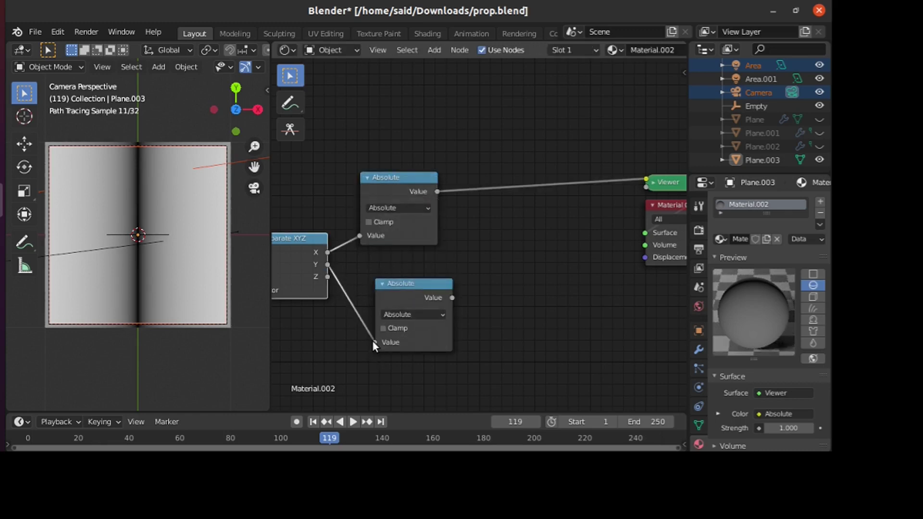
# Step: Preview the two Absolute nodes alternately to compare the mirrored X and Y gradients, ending on the Y one
pyautogui.keyDown('ctrl'); pyautogui.keyDown('shift'); pyautogui.click(412, 285); pyautogui.keyUp('shift'); pyautogui.keyUp('ctrl')
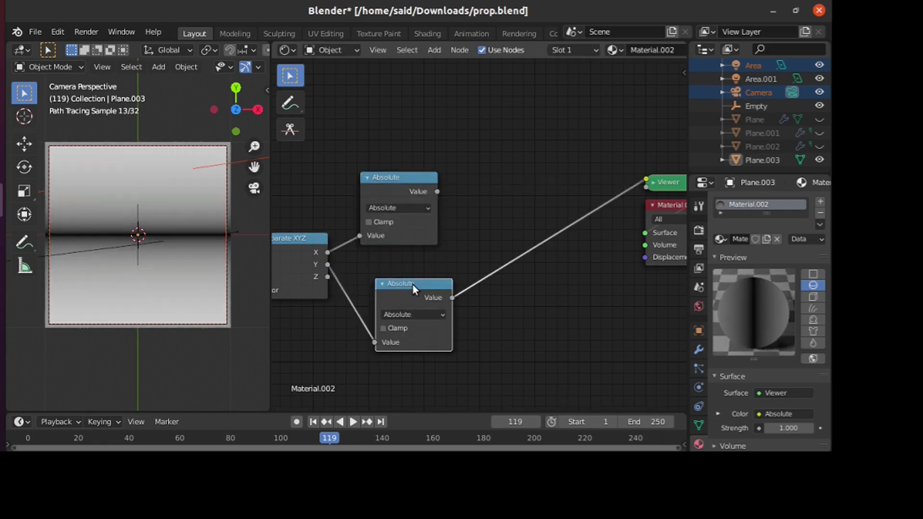
pyautogui.keyDown('ctrl'); pyautogui.keyDown('shift'); pyautogui.click(389, 181); pyautogui.keyUp('shift'); pyautogui.keyUp('ctrl')
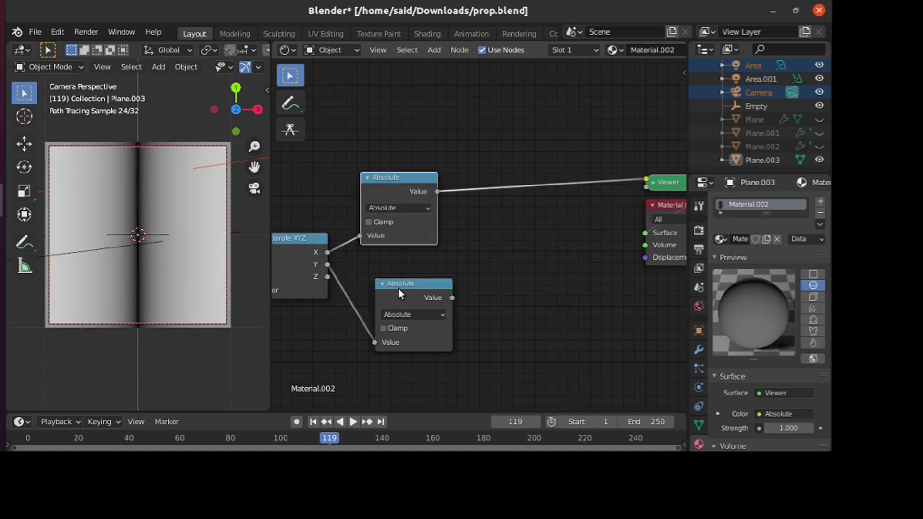
pyautogui.keyDown('ctrl'); pyautogui.keyDown('shift'); pyautogui.click(397, 293); pyautogui.keyUp('shift'); pyautogui.keyUp('ctrl')
pyautogui.keyDown('ctrl'); pyautogui.keyDown('shift'); pyautogui.click(385, 176); pyautogui.keyUp('shift'); pyautogui.keyUp('ctrl')
pyautogui.keyDown('ctrl'); pyautogui.keyDown('shift'); pyautogui.click(417, 296); pyautogui.keyUp('shift'); pyautogui.keyUp('ctrl')
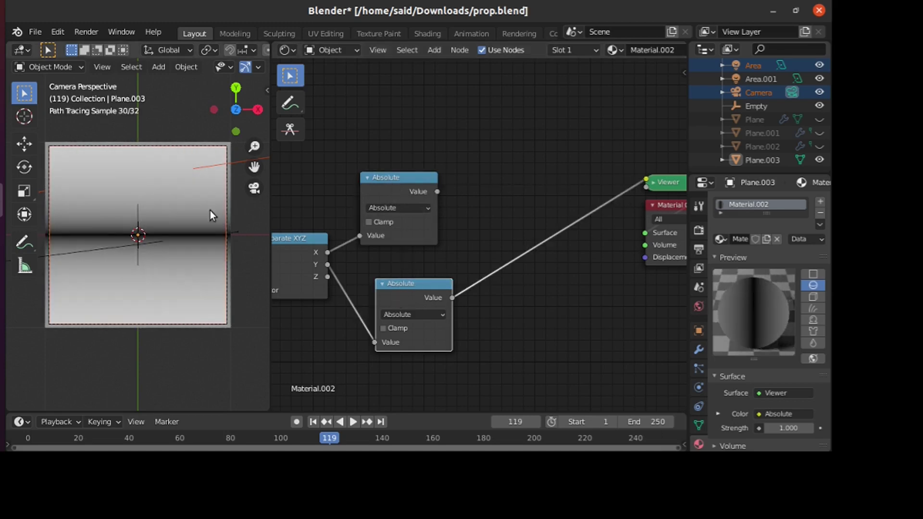
# Step: Insert a Combine XYZ node before the Viewer, with the X-branch Absolute feeding X and the Y-branch Absolute feeding Y
pyautogui.moveTo(469, 229); pyautogui.dragTo(409, 189, button='middle')
pyautogui.moveTo(335, 148); pyautogui.dragTo(356, 139)
pyautogui.moveTo(425, 216); pyautogui.dragTo(415, 243, button='middle')
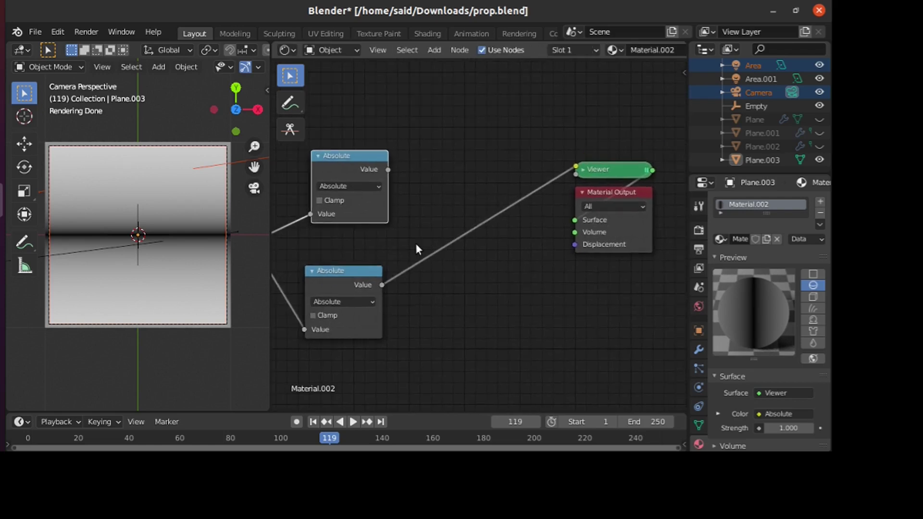
pyautogui.hotkey('shift', 'a')
pyautogui.click(415, 244)
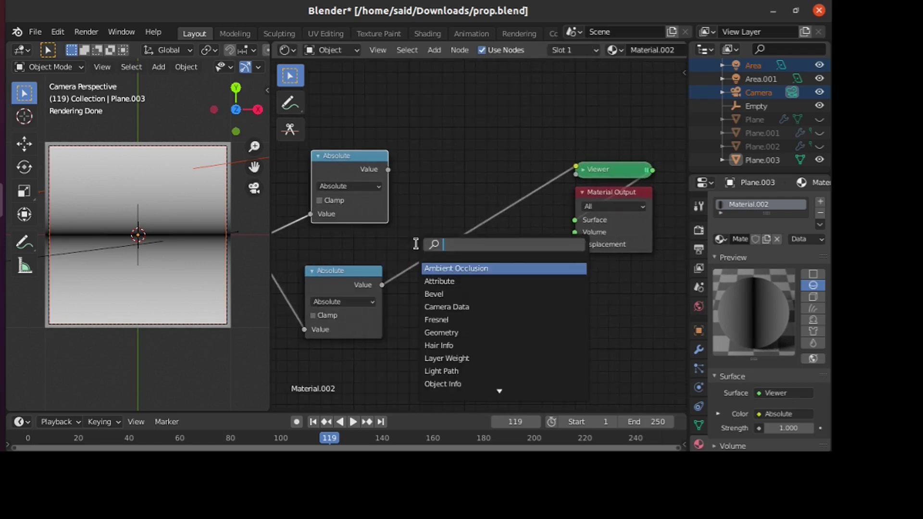
pyautogui.write('com')
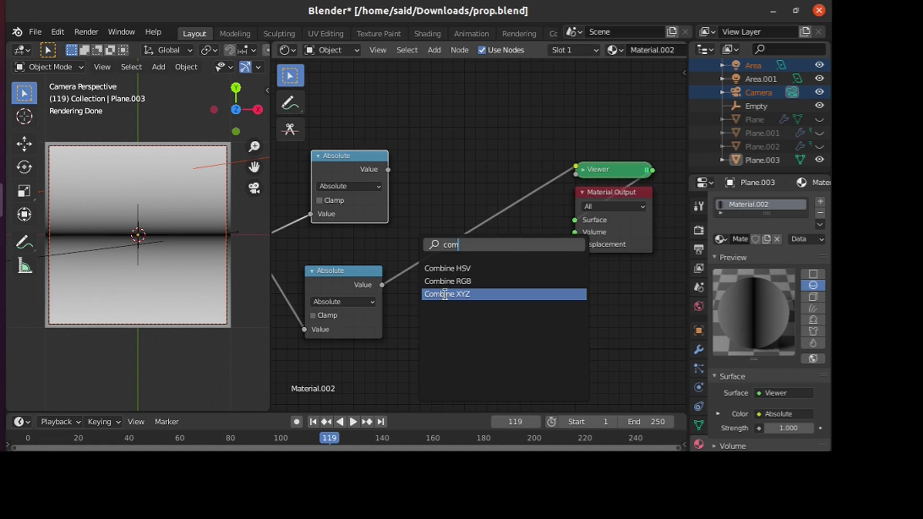
pyautogui.click(446, 295)
pyautogui.click(459, 247)
pyautogui.moveTo(388, 168); pyautogui.dragTo(439, 229)
pyautogui.moveTo(382, 285); pyautogui.dragTo(435, 241)
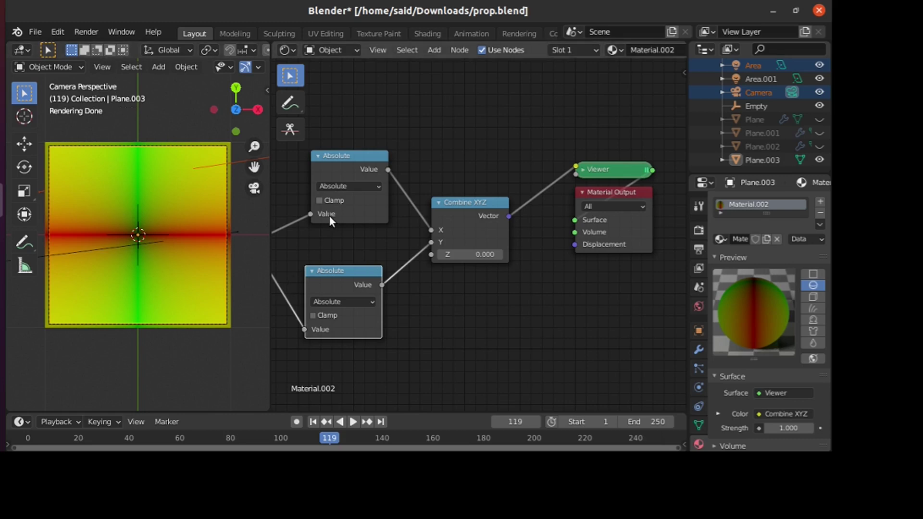
# Step: Move the Viewer and Material Output away and insert a Noise Texture between Combine XYZ and the Viewer
pyautogui.keyDown('ctrl'); pyautogui.scroll(-5, 418, 226); pyautogui.keyUp('ctrl')
pyautogui.moveTo(481, 114); pyautogui.dragTo(573, 242)
pyautogui.moveTo(521, 217); pyautogui.dragTo(632, 228)
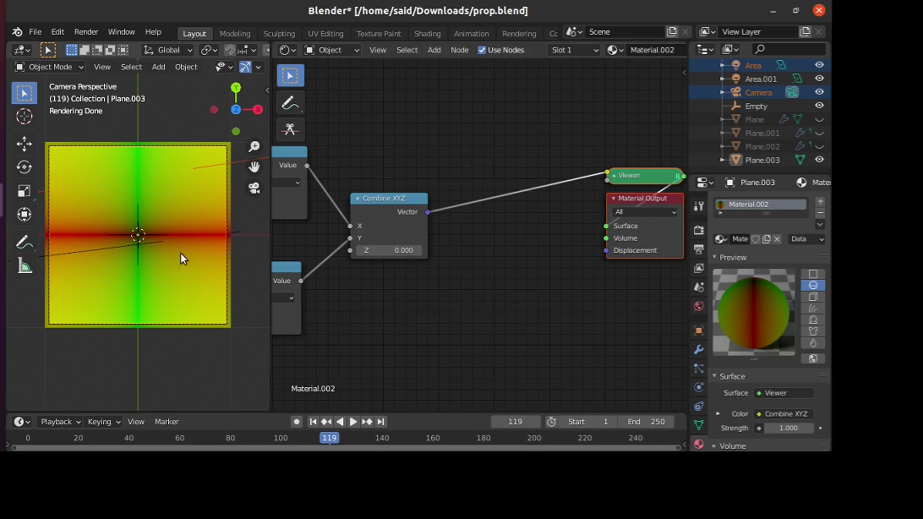
pyautogui.hotkey('shift', 'a')
pyautogui.click(503, 228)
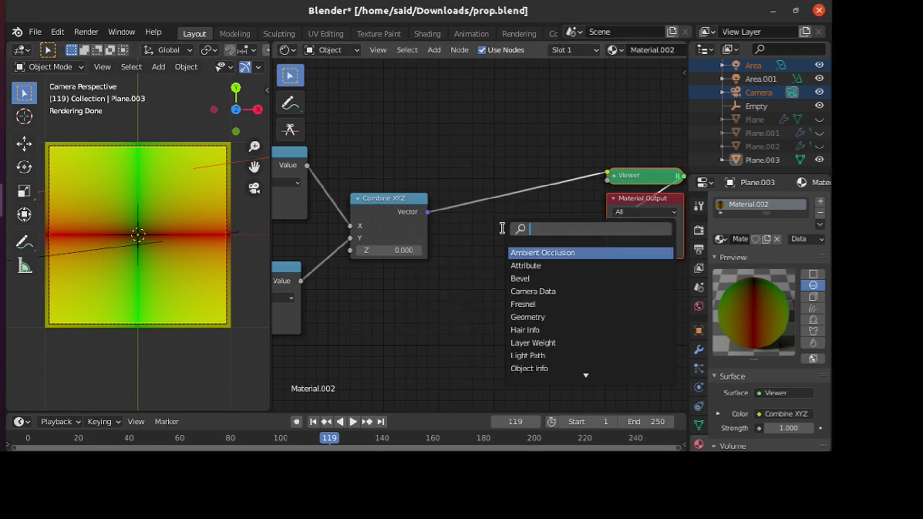
pyautogui.write('noise')
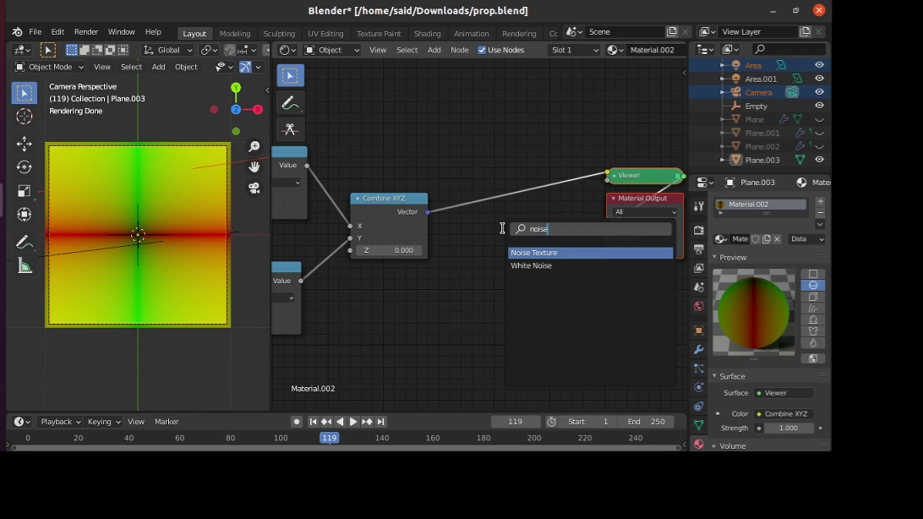
pyautogui.press('Return')
pyautogui.click(456, 177)
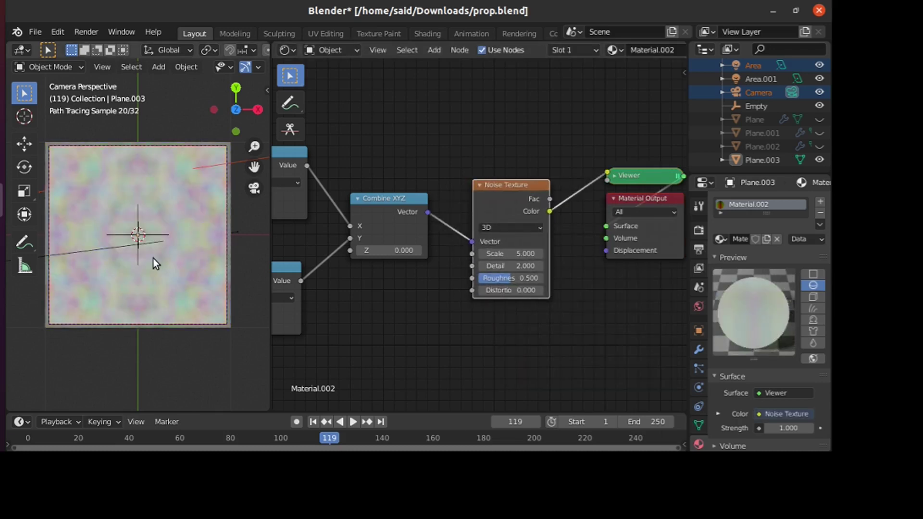
pyautogui.click(157, 236)
pyautogui.click(156, 232)
pyautogui.press('s')
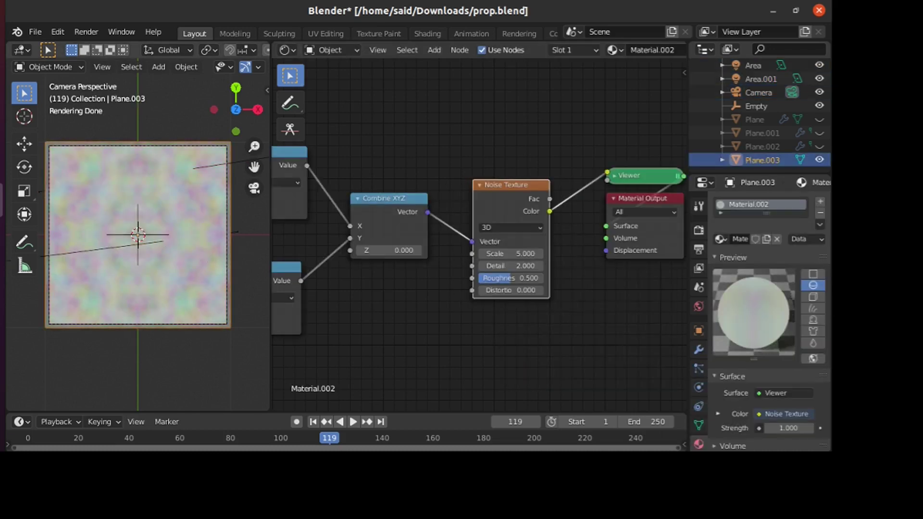
pyautogui.click(215, 260)
# Step: Set the Texture Coordinate node's reference object to Empty
pyautogui.moveTo(327, 307); pyautogui.dragTo(346, 307, button='middle')
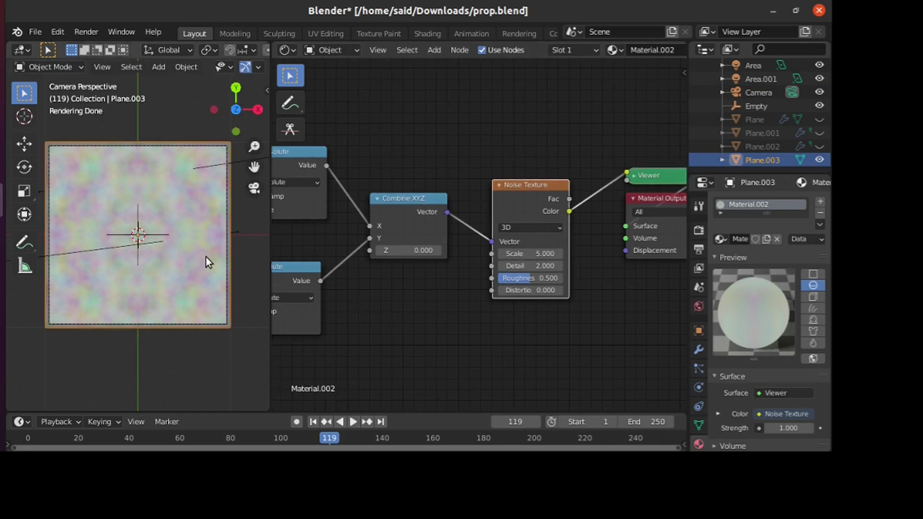
pyautogui.moveTo(283, 248); pyautogui.dragTo(570, 267, button='middle')
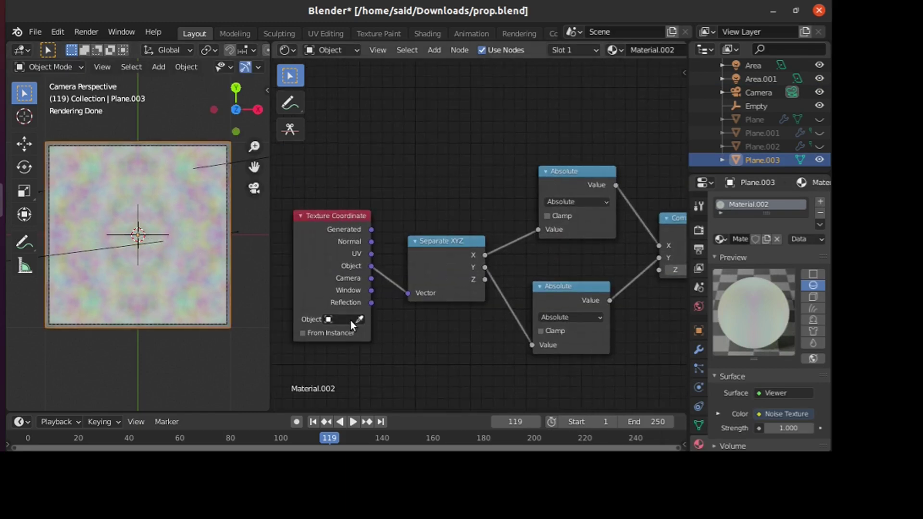
pyautogui.click(351, 320)
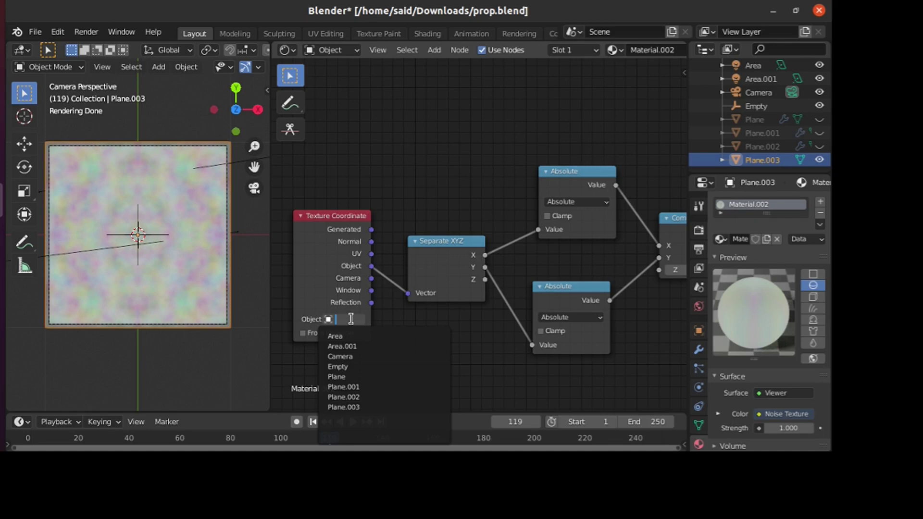
pyautogui.click(342, 367)
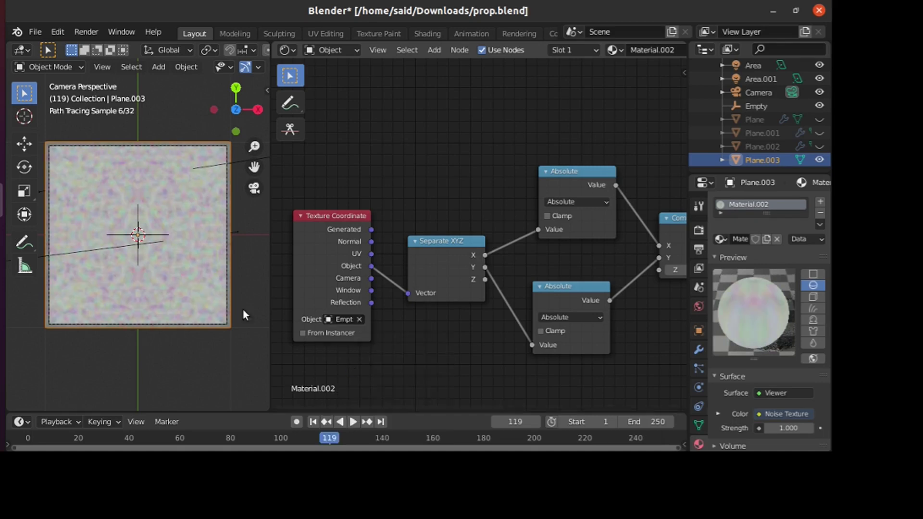
# Step: Select the Empty at the plane's centre and scale it up uniformly until its axes extend past the plane
pyautogui.click(146, 236)
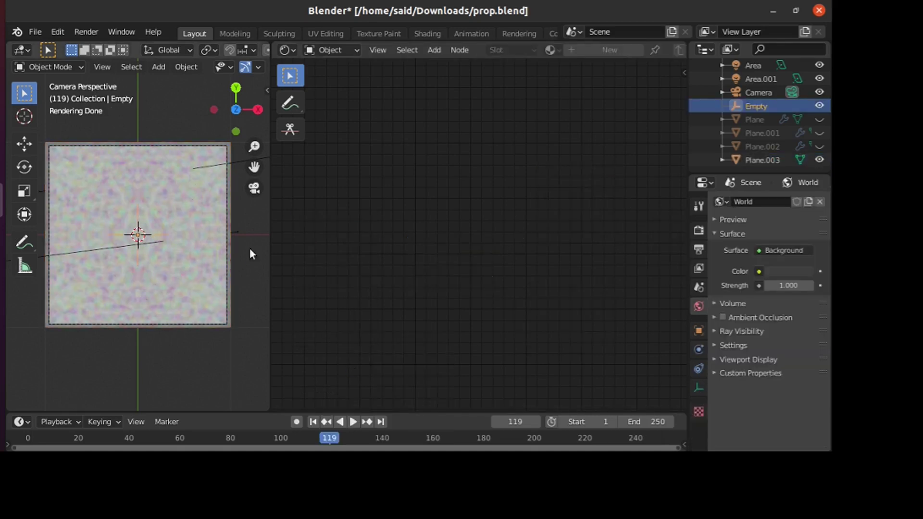
pyautogui.press('s')
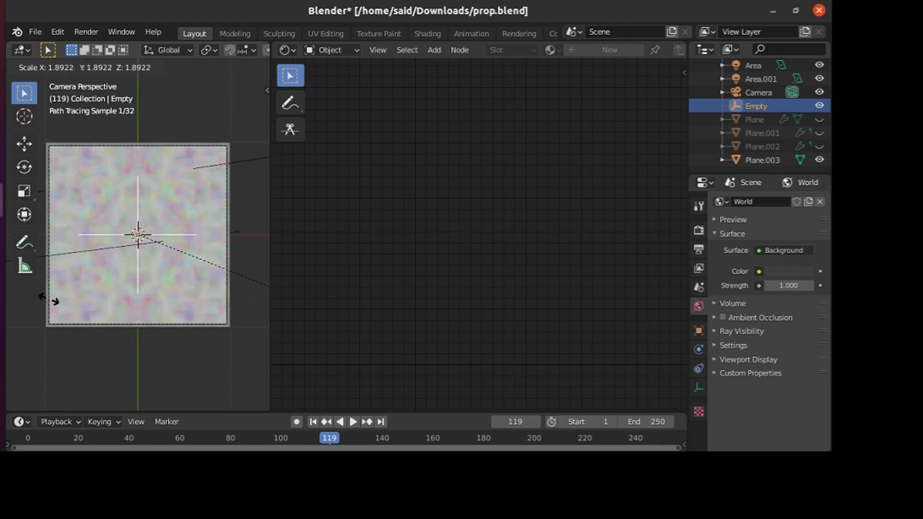
pyautogui.click(205, 338)
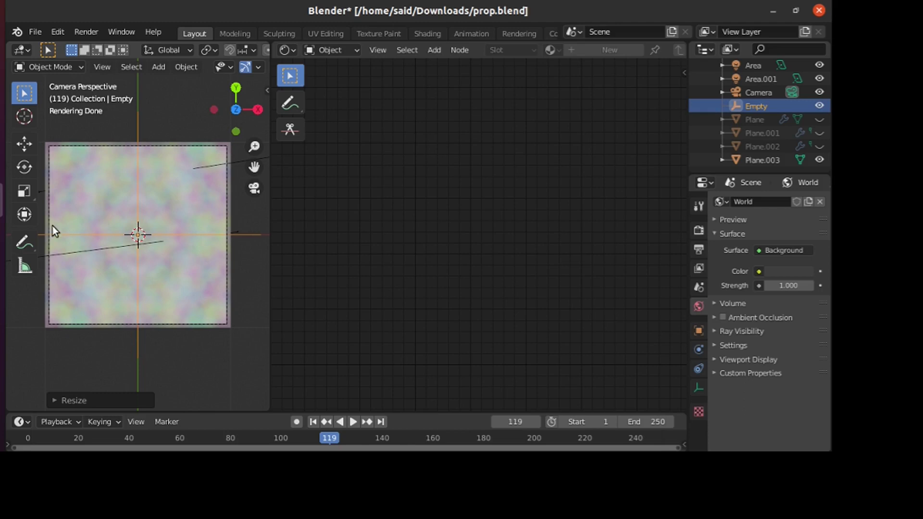
# Step: Reselect Plane.003 and move its Viewer and Material Output nodes farther away from the Noise Texture
pyautogui.click(219, 312)
pyautogui.keyDown('ctrl'); pyautogui.hscroll(4, 445, 330); pyautogui.keyUp('ctrl')
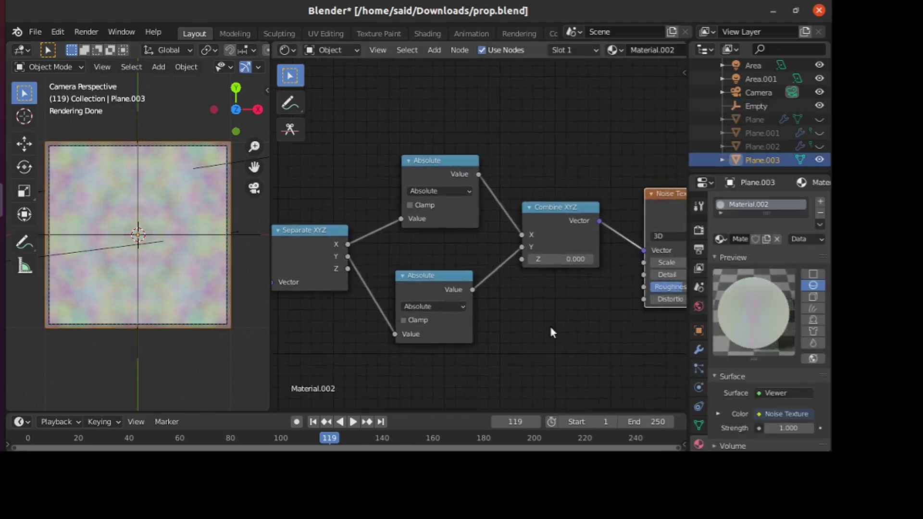
pyautogui.moveTo(556, 326); pyautogui.dragTo(373, 301, button='middle')
pyautogui.moveTo(546, 240); pyautogui.dragTo(620, 114)
pyautogui.press('g')
pyautogui.click(598, 215)
# Step: Delete the Noise Texture node between Combine XYZ and the Viewer
pyautogui.keyDown('ctrl'); pyautogui.hscroll(2, 504, 247); pyautogui.keyUp('ctrl')
pyautogui.keyDown('shift'); pyautogui.scroll(2, 505, 247); pyautogui.keyUp('shift')
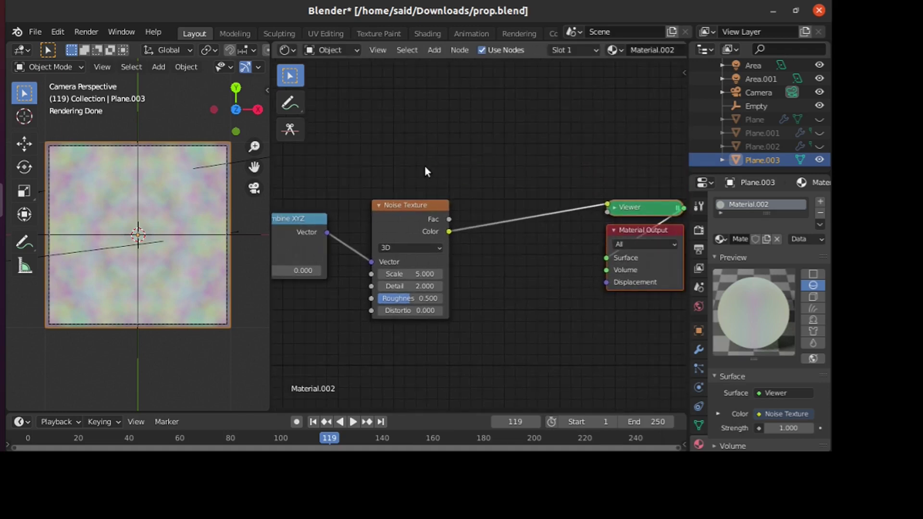
pyautogui.moveTo(350, 157); pyautogui.dragTo(479, 353)
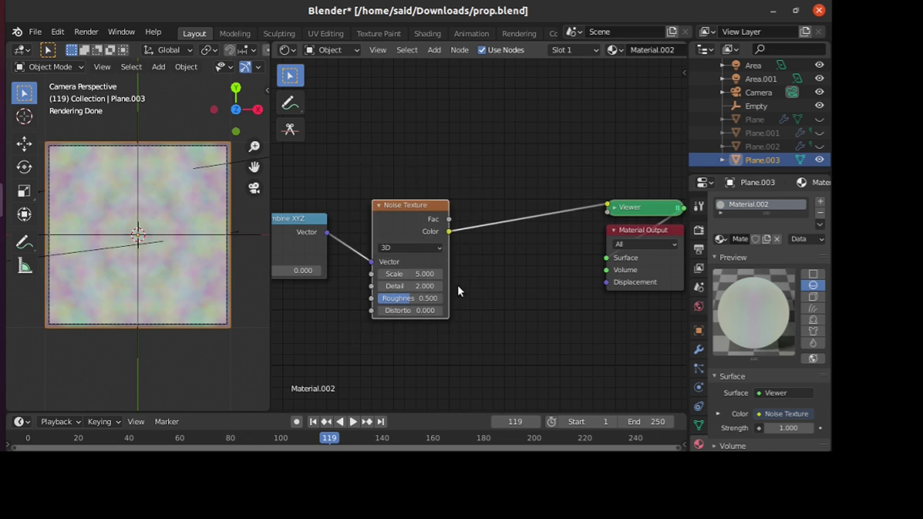
pyautogui.press('Delete')
# Step: Add a Voronoi Texture node and connect Combine XYZ's Vector output to its Vector input
pyautogui.hotkey('shift', 'a')
pyautogui.click(432, 235)
pyautogui.write('voro')
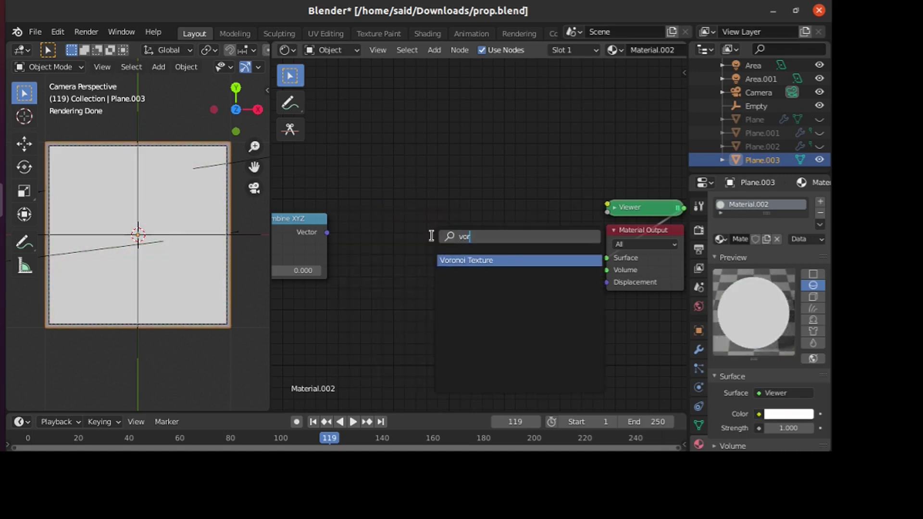
pyautogui.press('Return')
pyautogui.click(349, 213)
pyautogui.moveTo(327, 233); pyautogui.dragTo(376, 272)
# Step: Preview the Voronoi Texture's outputs through the Viewer in turn, leaving Distance connected
pyautogui.keyDown('ctrl'); pyautogui.keyDown('shift'); pyautogui.click(384, 197); pyautogui.keyUp('shift'); pyautogui.keyUp('ctrl')
pyautogui.keyDown('ctrl'); pyautogui.keyDown('shift'); pyautogui.click(382, 194); pyautogui.keyUp('shift'); pyautogui.keyUp('ctrl')
pyautogui.keyDown('ctrl'); pyautogui.keyDown('shift'); pyautogui.click(383, 194); pyautogui.keyUp('shift'); pyautogui.keyUp('ctrl')
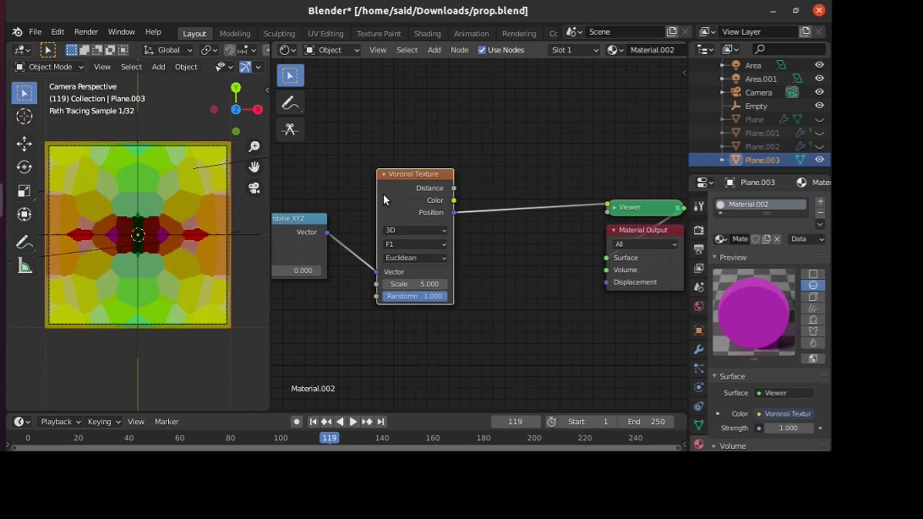
pyautogui.keyDown('ctrl'); pyautogui.keyDown('shift'); pyautogui.click(403, 190); pyautogui.keyUp('shift'); pyautogui.keyUp('ctrl')
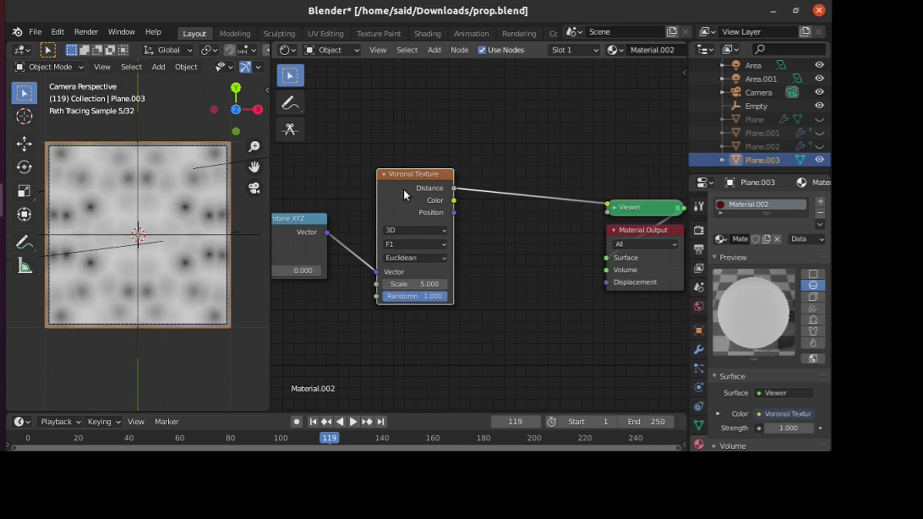
pyautogui.keyDown('ctrl'); pyautogui.keyDown('shift'); pyautogui.click(402, 189); pyautogui.keyUp('shift'); pyautogui.keyUp('ctrl')
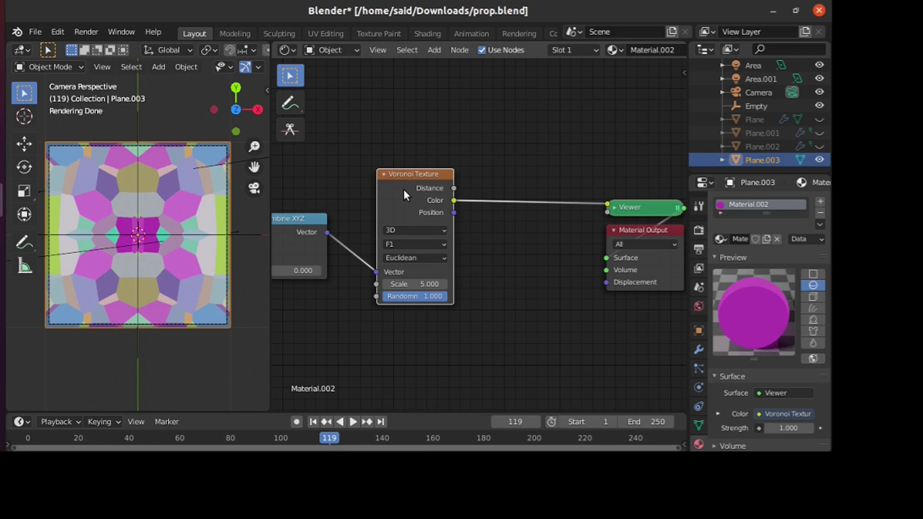
pyautogui.keyDown('ctrl'); pyautogui.keyDown('shift'); pyautogui.click(402, 188); pyautogui.keyUp('shift'); pyautogui.keyUp('ctrl')
pyautogui.keyDown('ctrl'); pyautogui.keyDown('shift'); pyautogui.click(402, 189); pyautogui.keyUp('shift'); pyautogui.keyUp('ctrl')
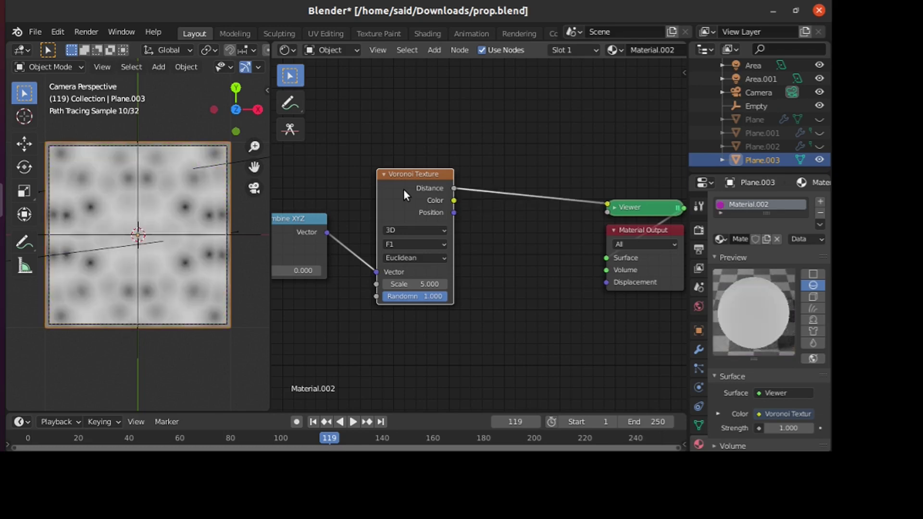
# Step: Move the Viewer and Material Output away and insert a Musgrave Texture between the Voronoi Distance output and the Viewer
pyautogui.hscroll(5, 462, 237)
pyautogui.moveTo(504, 278); pyautogui.dragTo(617, 260)
pyautogui.hotkey('shift', 'a')
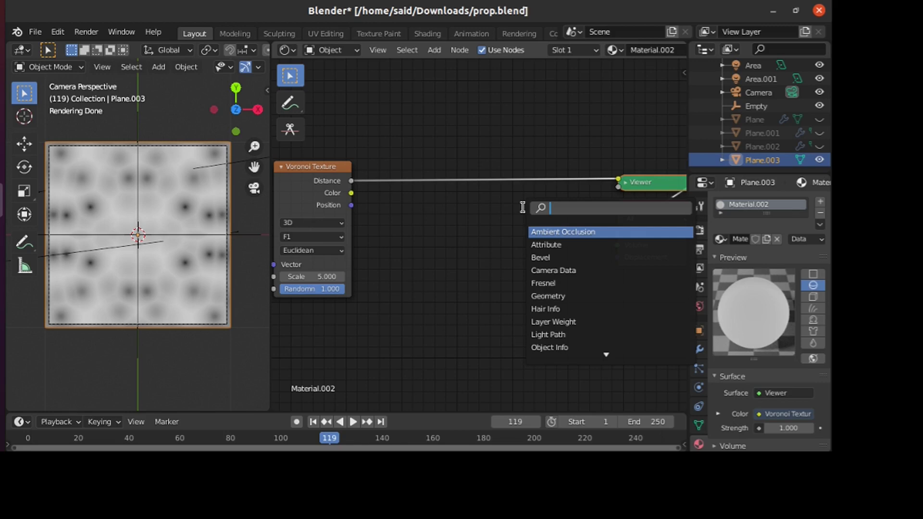
pyautogui.write('mus')
pyautogui.press('Return')
pyautogui.click(461, 171)
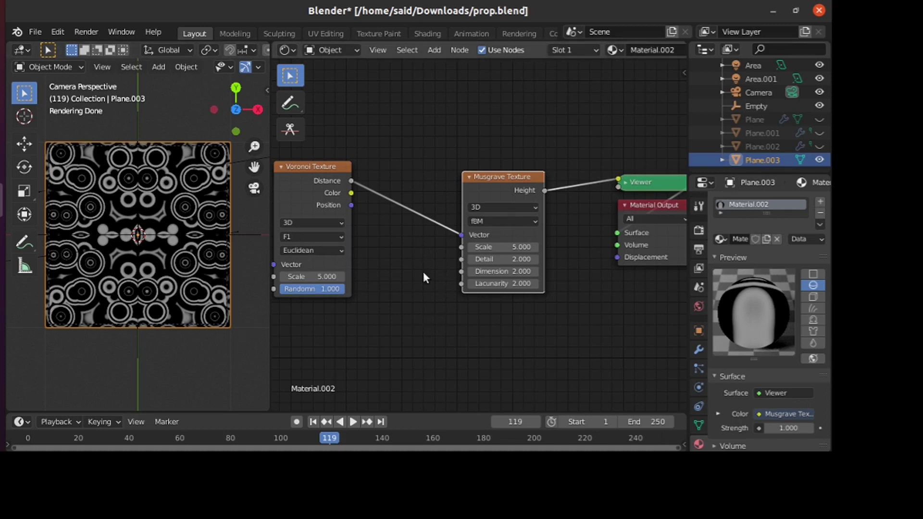
# Step: Cut the Voronoi-to-Musgrave link and connect Combine XYZ's Vector output directly to the Musgrave Texture's Vector input
pyautogui.rightClick(414, 181)
pyautogui.press('Escape')
pyautogui.keyDown('ctrl'); pyautogui.moveTo(419, 143); pyautogui.dragTo(401, 229, button='right'); pyautogui.keyUp('ctrl')
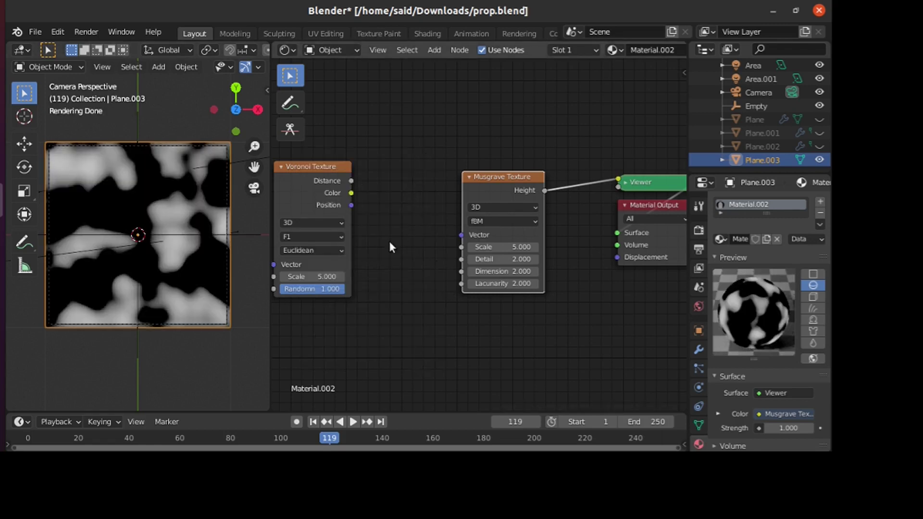
pyautogui.moveTo(427, 312); pyautogui.dragTo(500, 333, button='middle')
pyautogui.moveTo(550, 206); pyautogui.dragTo(492, 188)
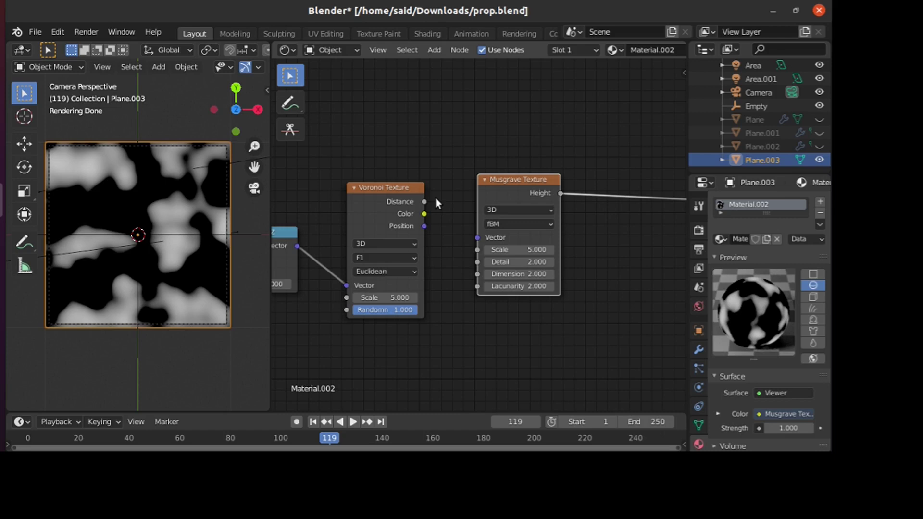
pyautogui.moveTo(435, 198); pyautogui.dragTo(465, 204, button='middle')
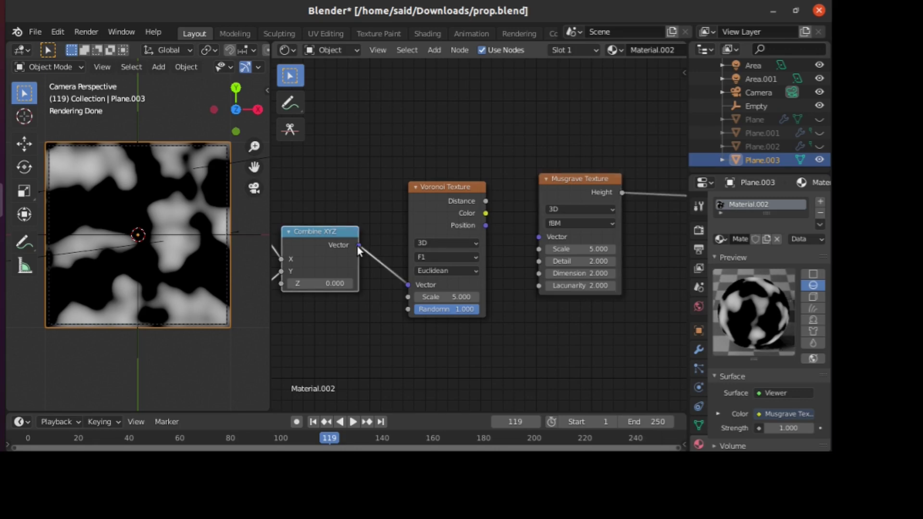
pyautogui.moveTo(358, 246); pyautogui.dragTo(540, 235)
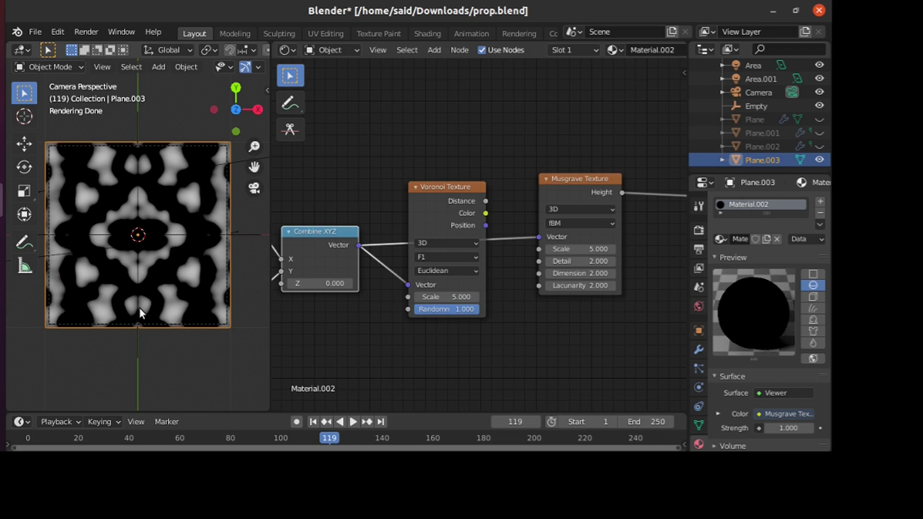
# Step: Reconnect the Voronoi Distance output to the Musgrave Texture's Vector input and space the nodes farther apart
pyautogui.moveTo(486, 200); pyautogui.dragTo(546, 239)
pyautogui.moveTo(468, 203); pyautogui.dragTo(443, 199)
pyautogui.moveTo(586, 191); pyautogui.dragTo(487, 193, button='middle')
pyautogui.moveTo(487, 188); pyautogui.dragTo(502, 188)
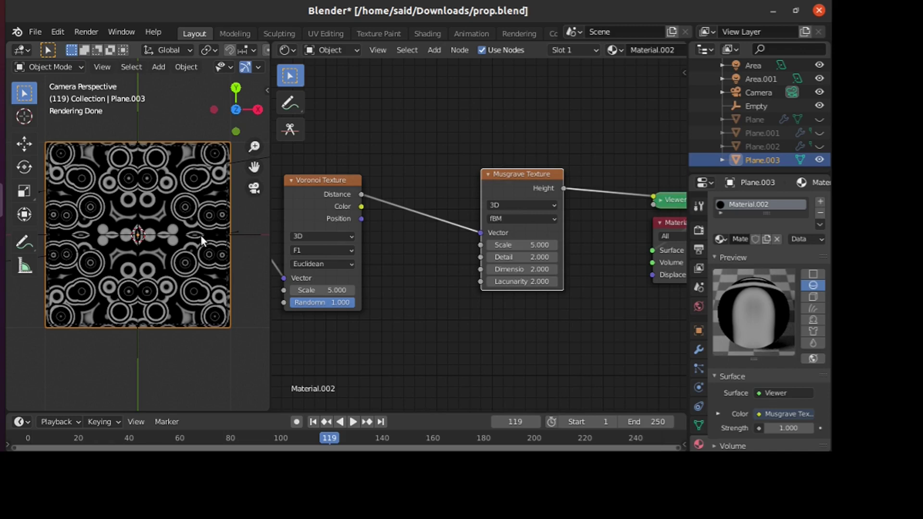
# Step: Insert a Magic Texture node on the link between the Voronoi Texture and the Musgrave Texture
pyautogui.hotkey('shift', 'a')
pyautogui.click(452, 247)
pyautogui.write('mag')
pyautogui.press('Down')
pyautogui.press('Return')
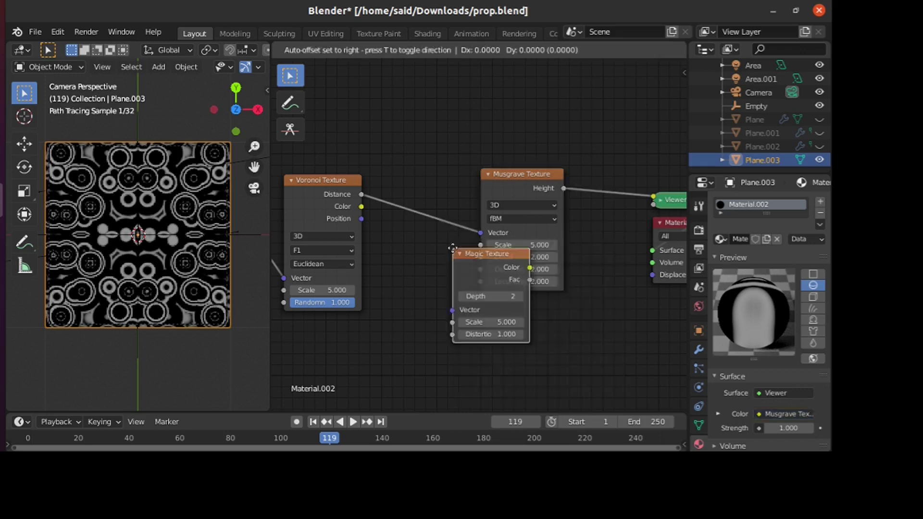
pyautogui.click(381, 162)
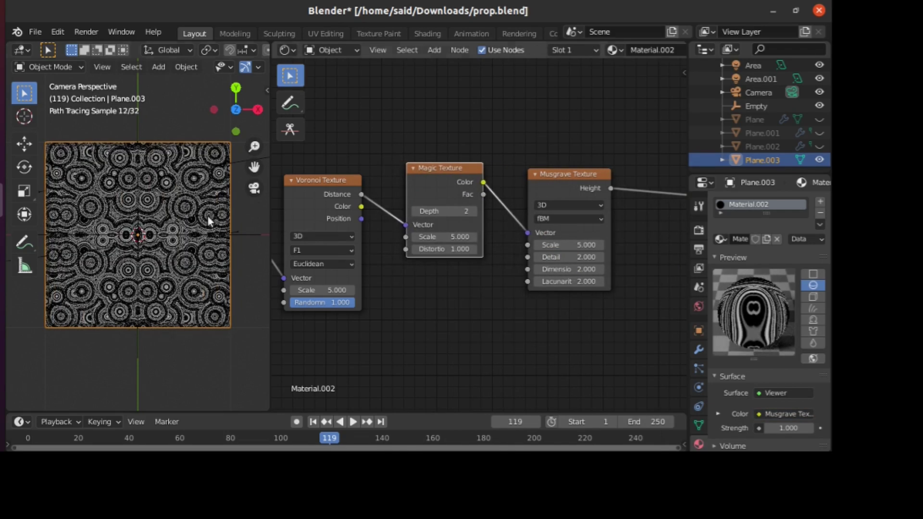
# Step: Try Magic Texture depths of 1 and 3 and return the depth to 2
pyautogui.click(426, 211)
pyautogui.write('1')
pyautogui.press('Return')
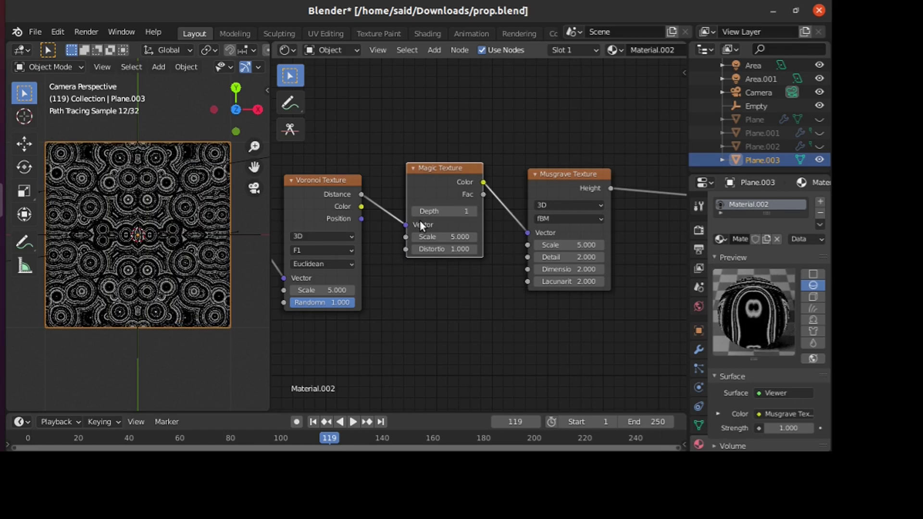
pyautogui.click(444, 212)
pyautogui.write('3')
pyautogui.press('Return')
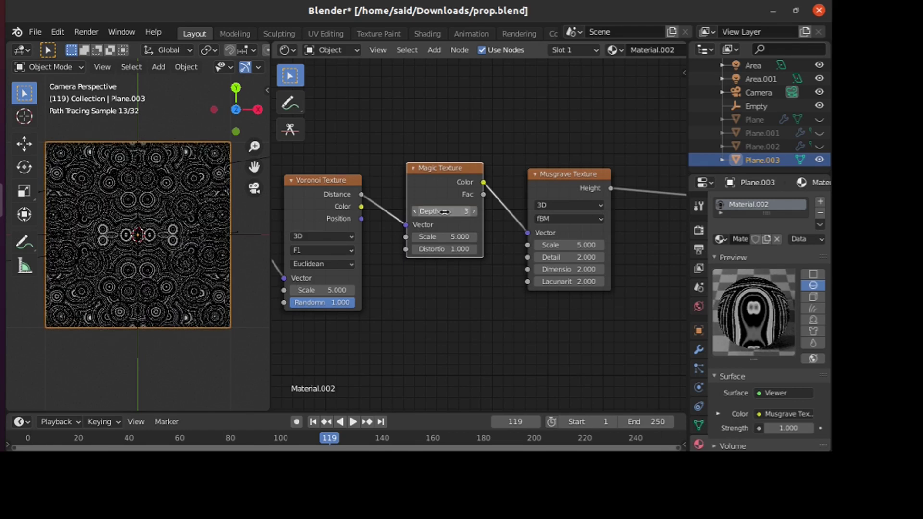
pyautogui.click(444, 212)
pyautogui.press('Return')
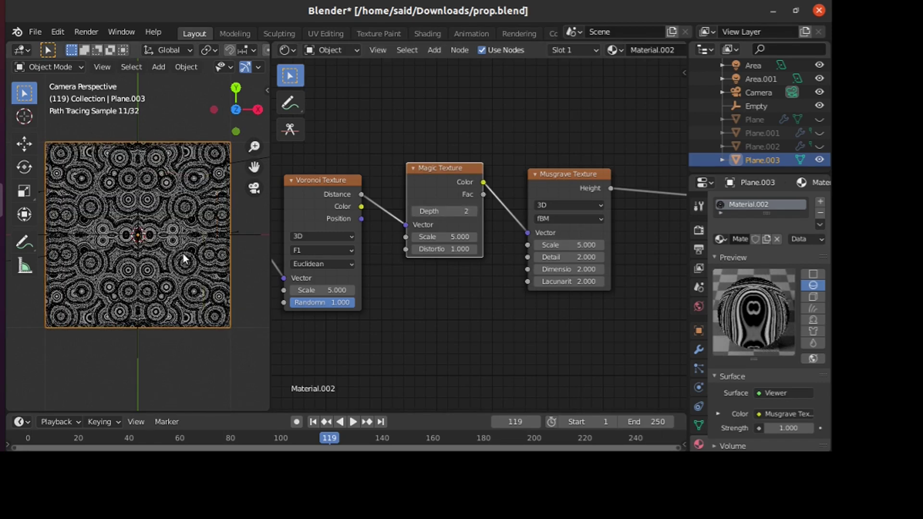
# Step: Scale the Empty up uniformly to enlarge the ring pattern, and reselect Plane.003
pyautogui.click(174, 236)
pyautogui.press('s')
pyautogui.click(17, 271)
pyautogui.click(90, 295)
# Step: Set the Voronoi Texture's distance metric to Manhattan
pyautogui.moveTo(448, 279); pyautogui.dragTo(474, 263, button='middle')
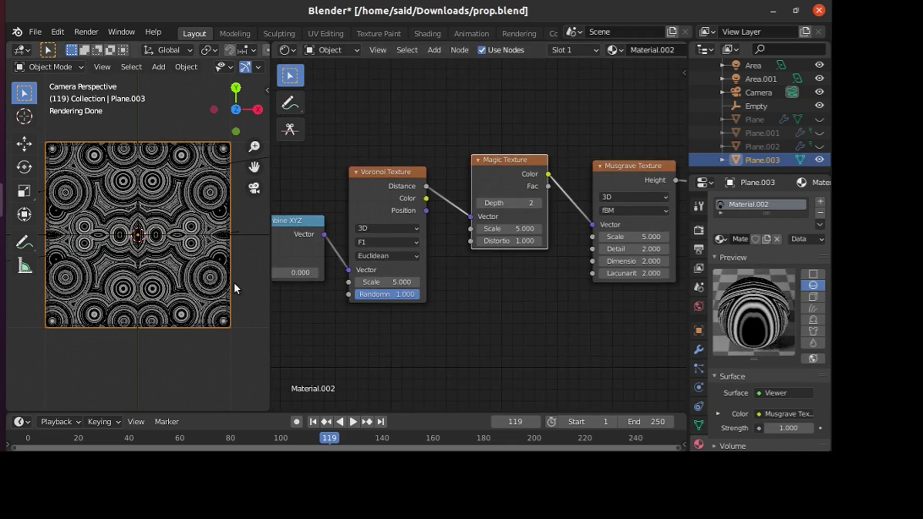
pyautogui.moveTo(509, 305); pyautogui.dragTo(460, 308, button='middle')
pyautogui.moveTo(350, 259); pyautogui.dragTo(404, 266, button='middle')
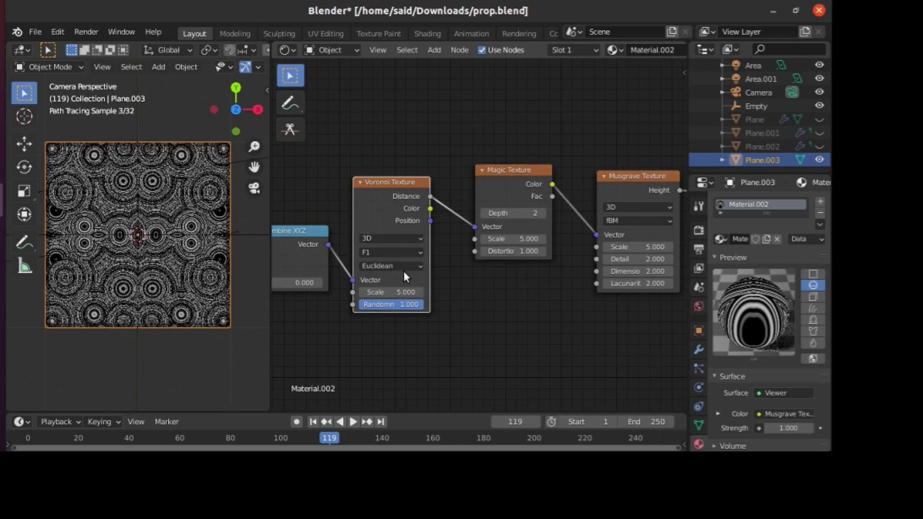
pyautogui.click(404, 265)
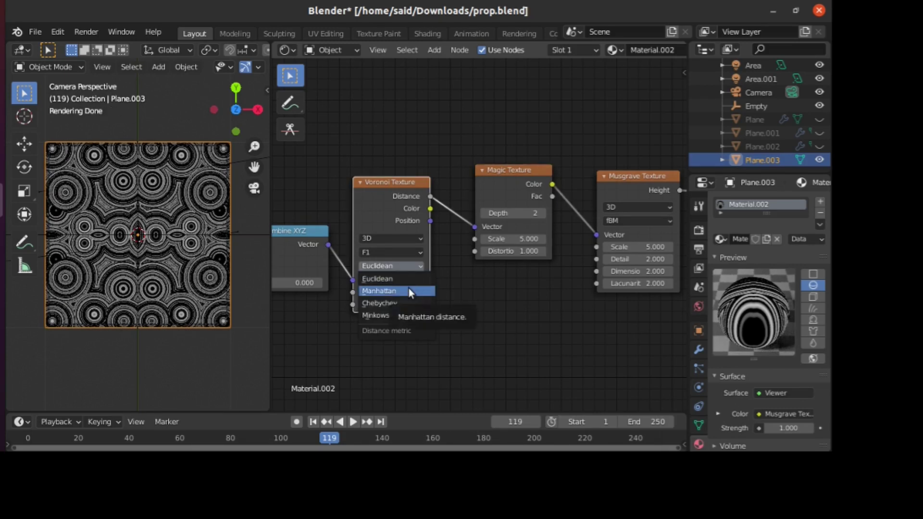
pyautogui.click(408, 288)
# Step: Scale the Empty up uniformly to enlarge the diamond pattern, and reselect Plane.003
pyautogui.click(206, 232)
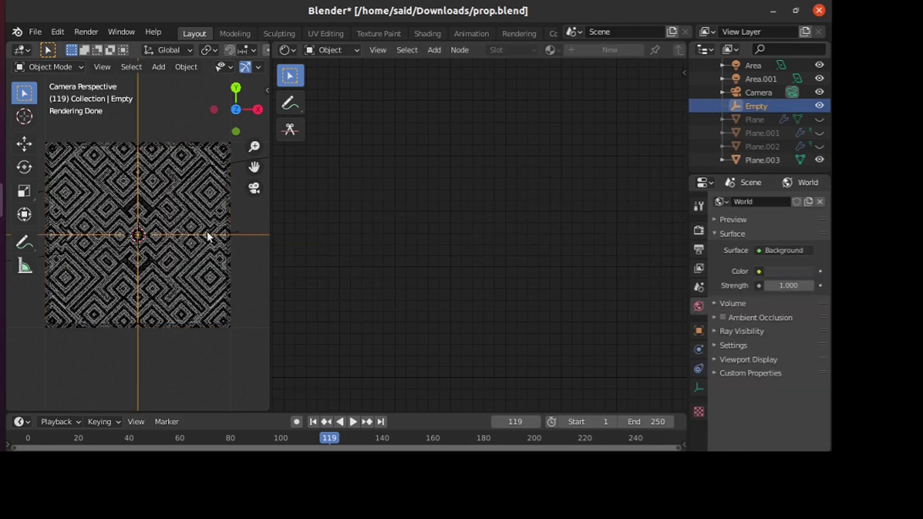
pyautogui.press('s')
pyautogui.click(45, 280)
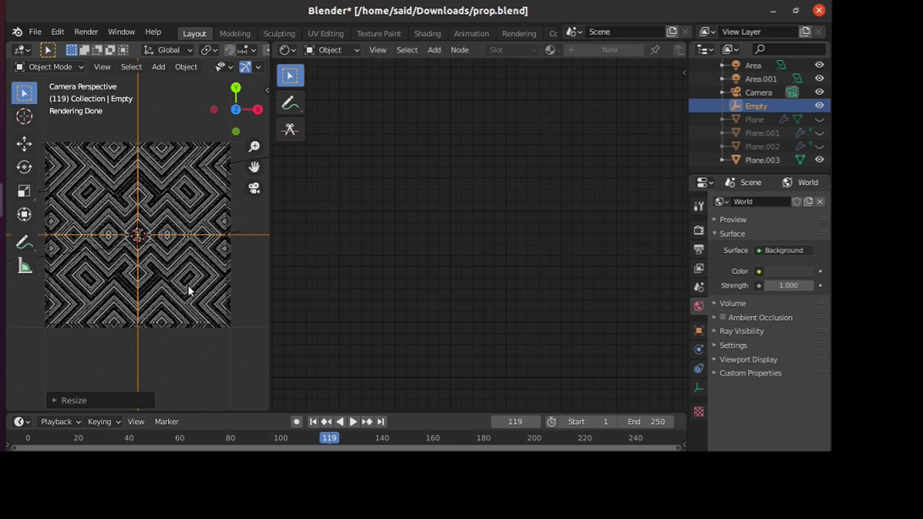
pyautogui.click(217, 274)
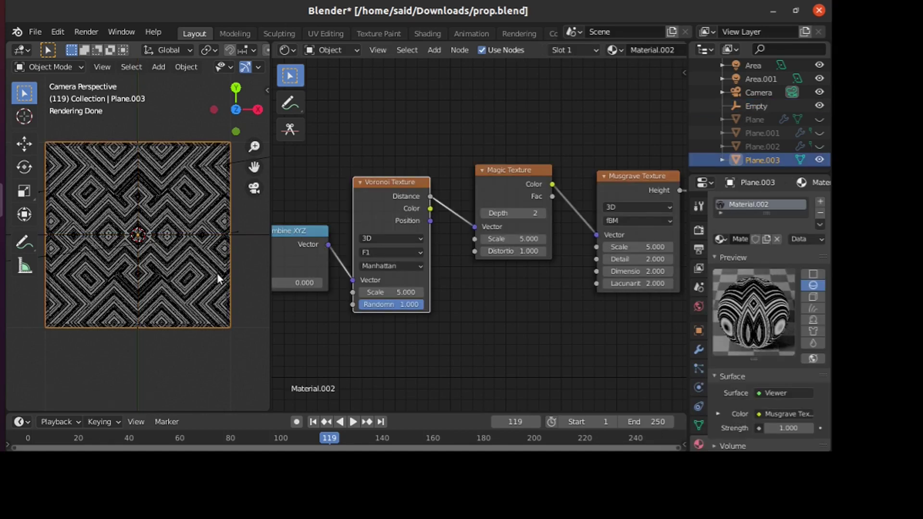
# Step: Set the Voronoi distance metric to Chebychev, and scale the Empty down uniformly before reselecting Plane.003
pyautogui.click(393, 265)
pyautogui.click(396, 302)
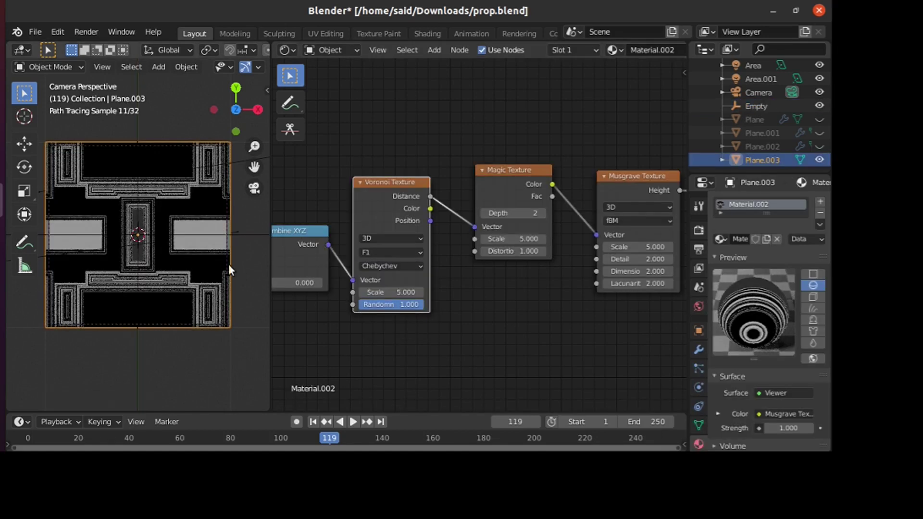
pyautogui.click(253, 242)
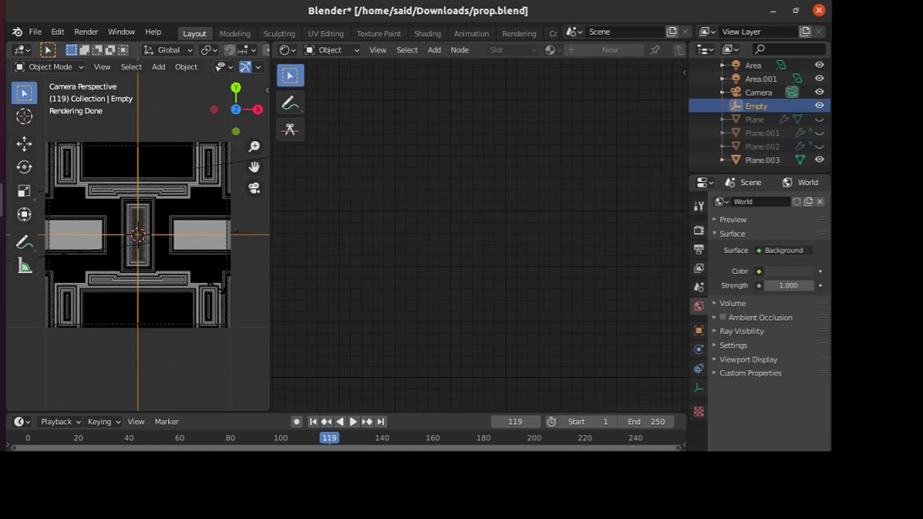
pyautogui.press('s')
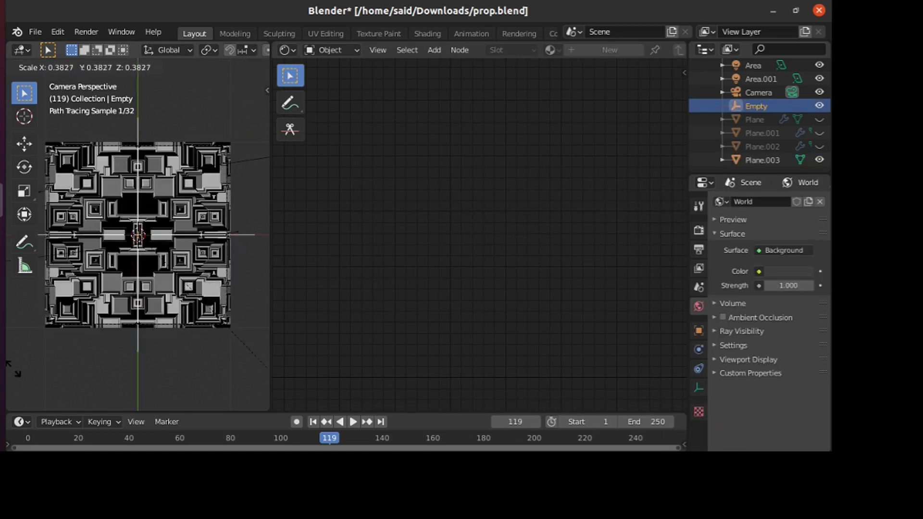
pyautogui.click(22, 366)
pyautogui.click(189, 277)
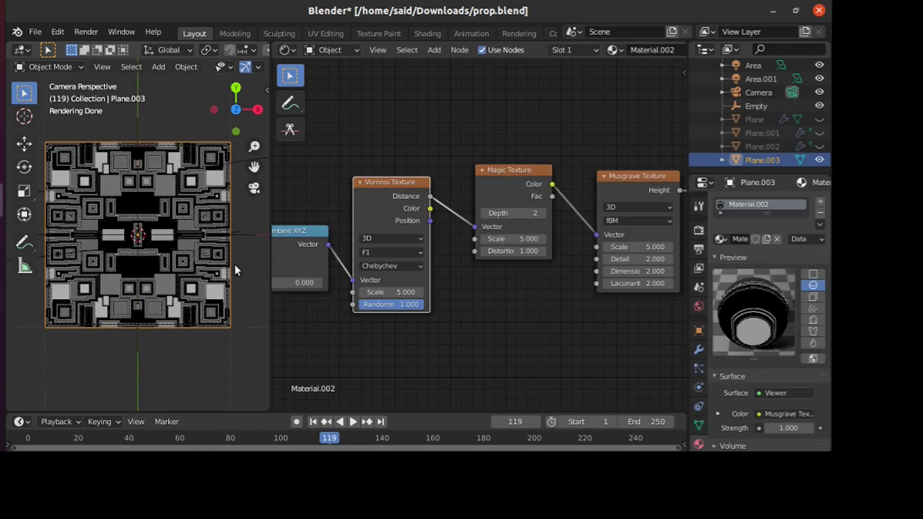
# Step: Set the Voronoi distance metric to Minkowski, and scale the Empty up strongly before reselecting Plane.003
pyautogui.click(406, 266)
pyautogui.click(394, 316)
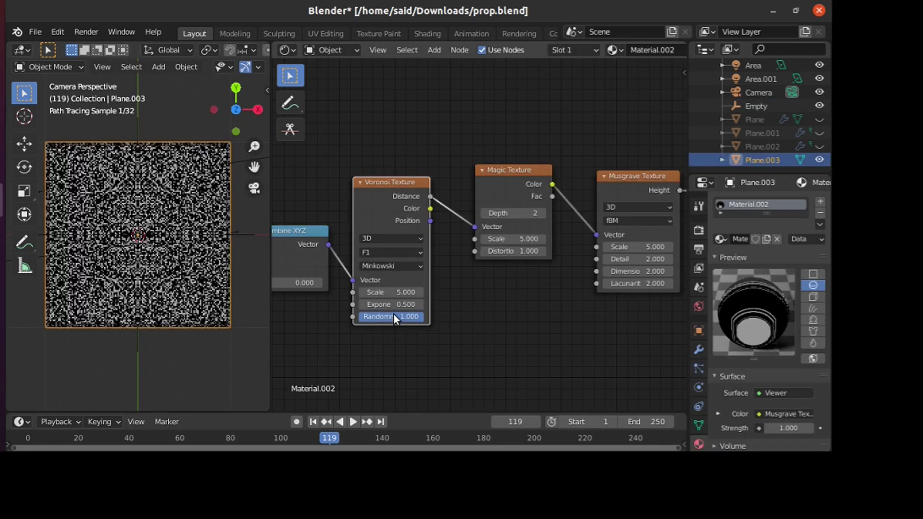
pyautogui.click(197, 249)
pyautogui.press('s')
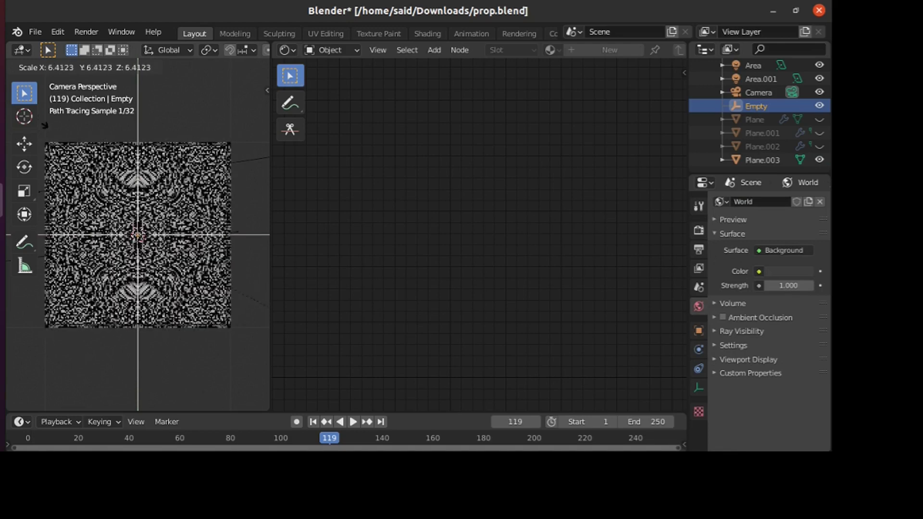
pyautogui.click(67, 191)
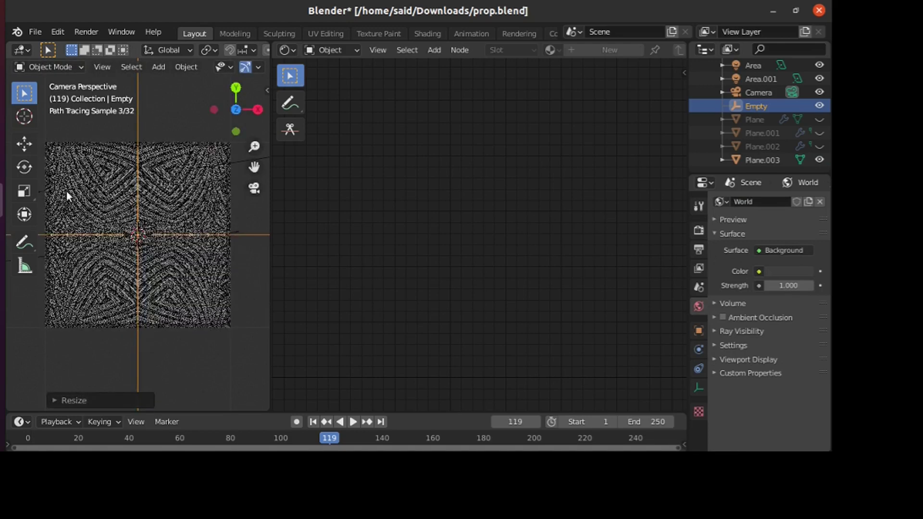
pyautogui.click(200, 280)
# Step: Set the Voronoi Texture's distance metric back to Euclidean
pyautogui.click(399, 266)
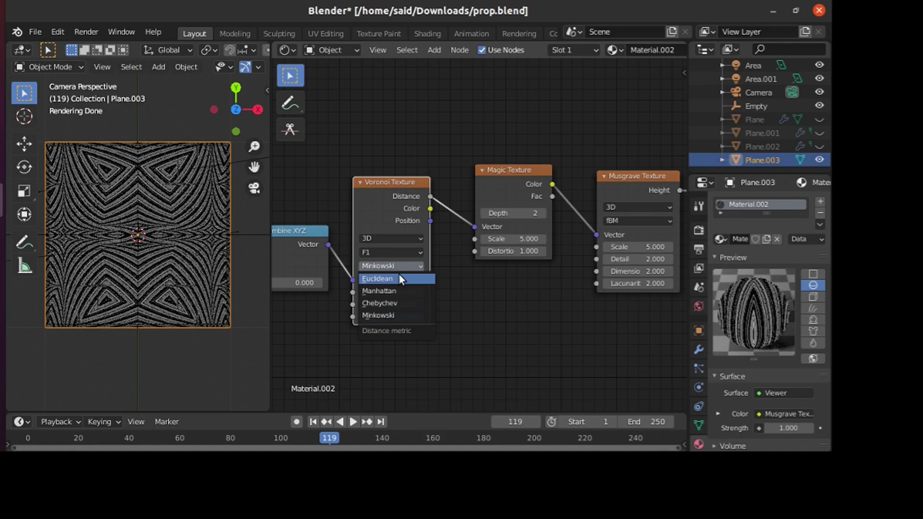
pyautogui.click(399, 275)
pyautogui.click(417, 266)
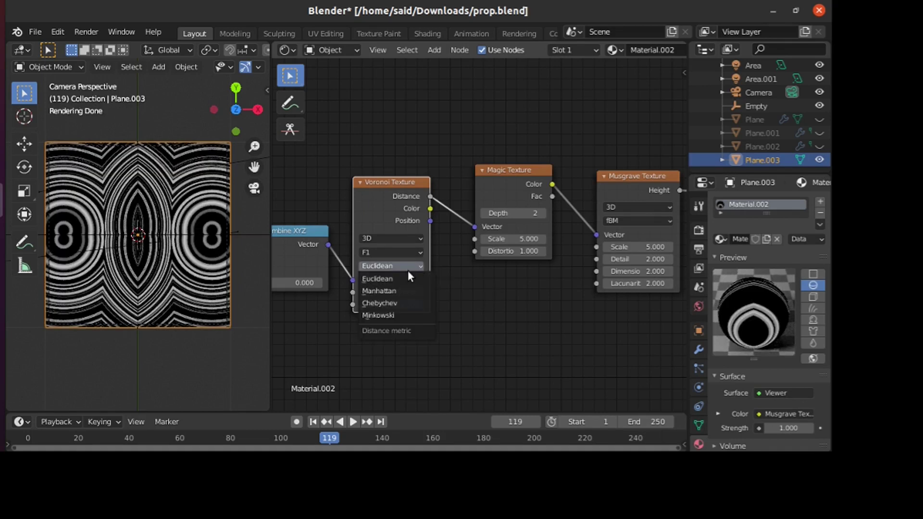
# Step: Rescale the Empty uniformly, and set the Z value of the Combine XYZ node in Plane.003's material to 4.400
pyautogui.click(254, 238)
pyautogui.press('s')
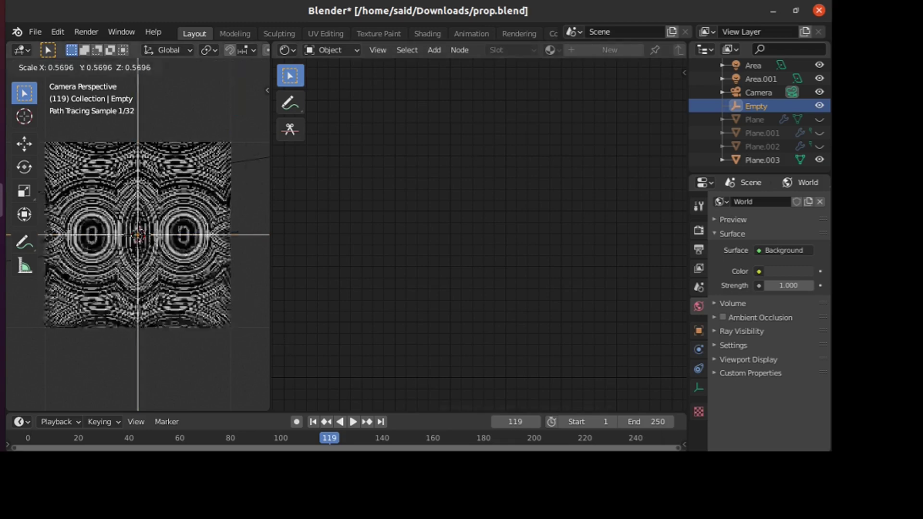
pyautogui.click(181, 272)
pyautogui.press('s')
pyautogui.click(39, 375)
pyautogui.click(125, 325)
pyautogui.moveTo(323, 299); pyautogui.dragTo(377, 308, button='middle')
pyautogui.moveTo(356, 292); pyautogui.dragTo(568, 291)
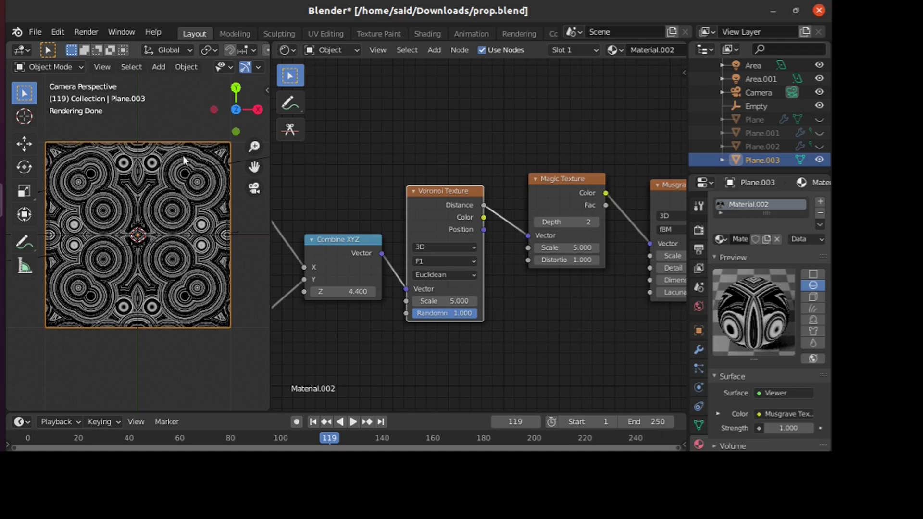
# Step: Keep the Voronoi Texture's Euclidean distance metric, switch the node to 4D, and set W to 0.450
pyautogui.click(452, 275)
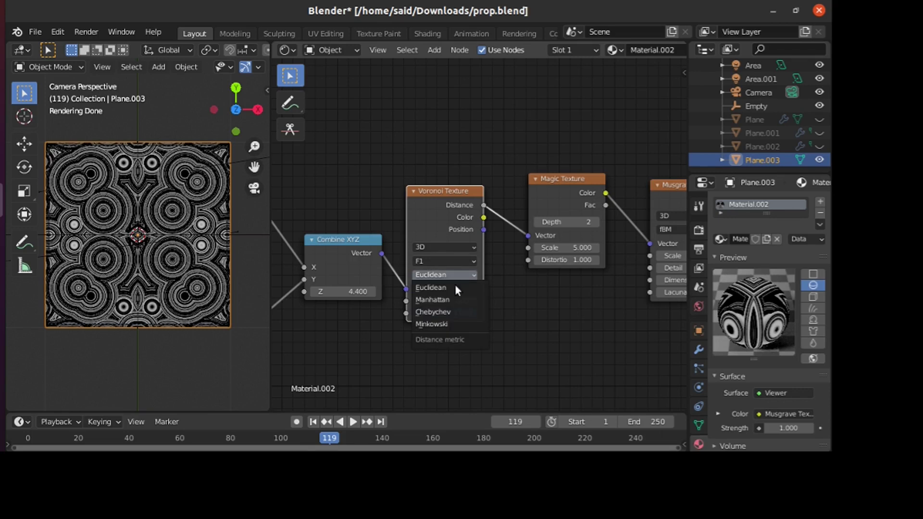
pyautogui.click(440, 323)
pyautogui.click(459, 246)
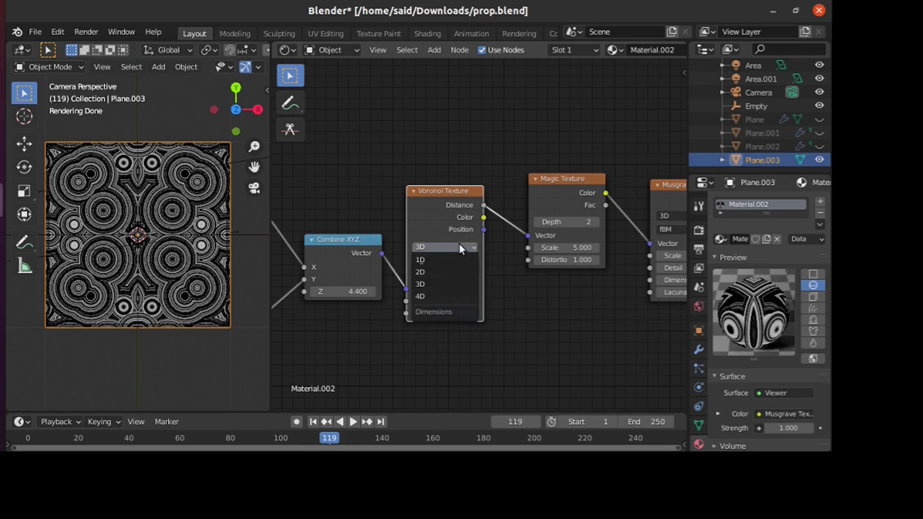
pyautogui.click(437, 296)
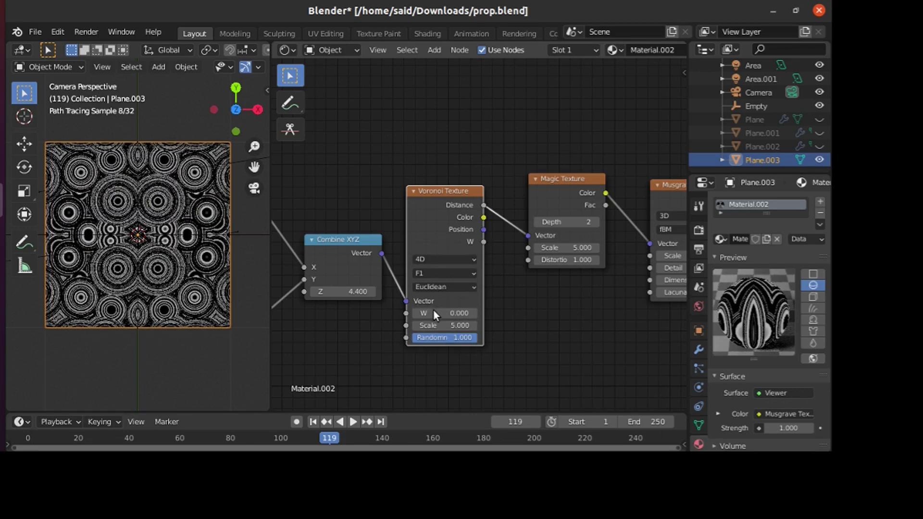
pyautogui.moveTo(436, 311)
pyautogui.mouseDown()
pyautogui.moveTo(449, 311)
pyautogui.moveTo(430, 311)
pyautogui.moveTo(442, 313)
pyautogui.mouseUp()
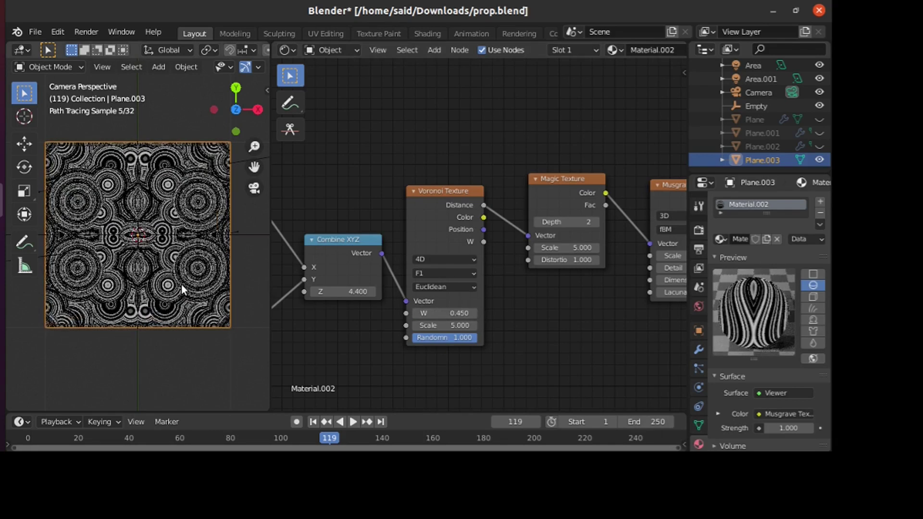
# Step: Switch the viewport to Material Preview shading and set the Voronoi Texture's W to 4.080
pyautogui.press('z')
pyautogui.press('6')
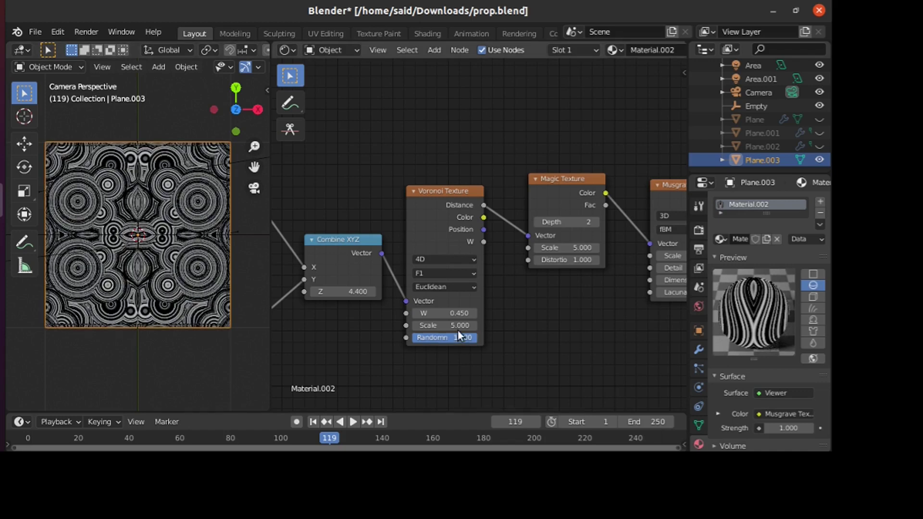
pyautogui.moveTo(449, 310); pyautogui.dragTo(483, 313)
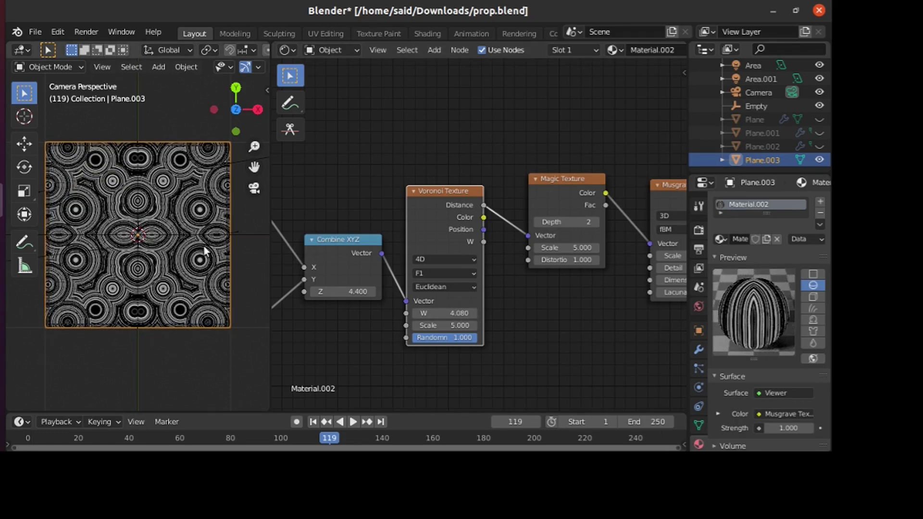
# Step: Move the Viewer and Material Output nodes farther from the Musgrave Texture to make room in the chain
pyautogui.keyDown('ctrl'); pyautogui.scroll(-4, 319, 356); pyautogui.keyUp('ctrl')
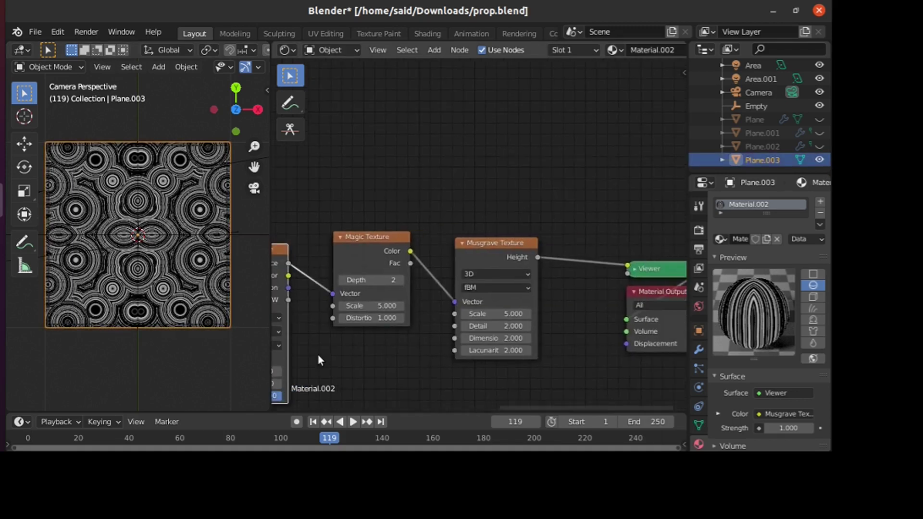
pyautogui.scroll(-2, 318, 359)
pyautogui.scroll(-3, 319, 355)
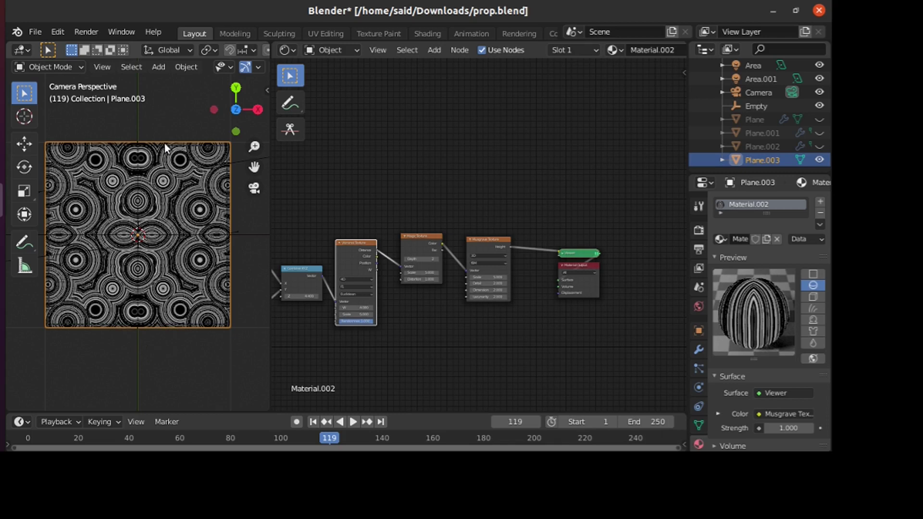
pyautogui.moveTo(414, 250); pyautogui.dragTo(289, 219, button='middle')
pyautogui.moveTo(371, 268)
pyautogui.mouseDown(button='middle')
pyautogui.moveTo(371, 313)
pyautogui.moveTo(386, 267)
pyautogui.mouseUp(button='middle')
pyautogui.press('g')
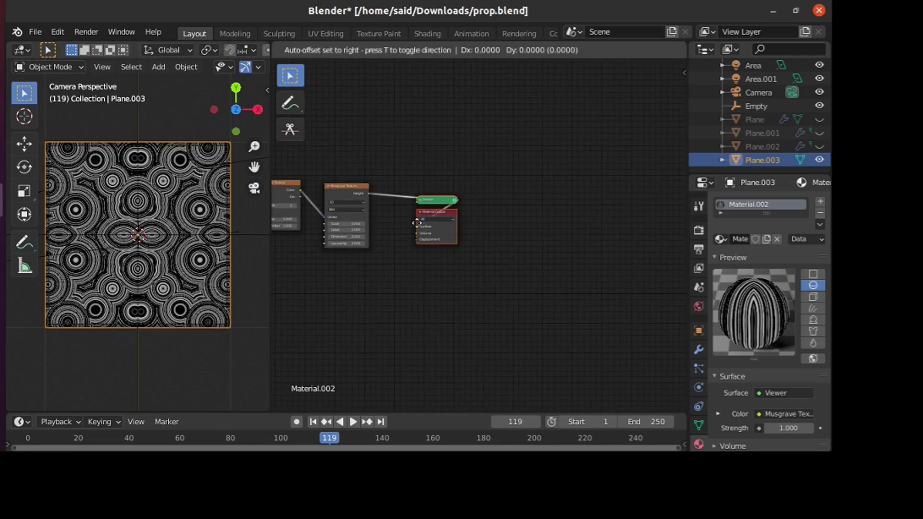
pyautogui.click(561, 203)
pyautogui.keyDown('shift'); pyautogui.scroll(4, 486, 270); pyautogui.keyUp('shift')
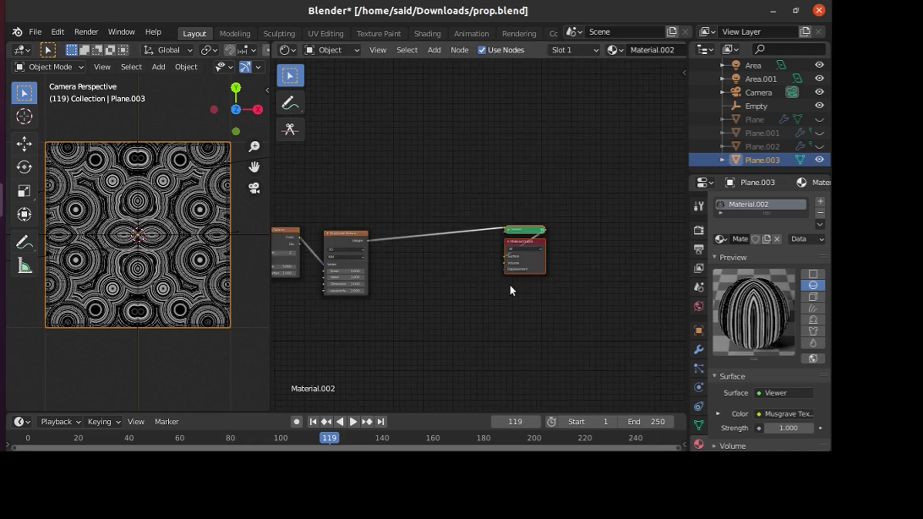
# Step: Insert a MixRGB node between the Musgrave Texture and the Viewer, with the Musgrave Height driving its Fac input
pyautogui.hotkey('shift', 'a')
pyautogui.click(456, 250)
pyautogui.write('mix')
pyautogui.press('Down')
pyautogui.press('Down')
pyautogui.press('Return')
pyautogui.click(395, 218)
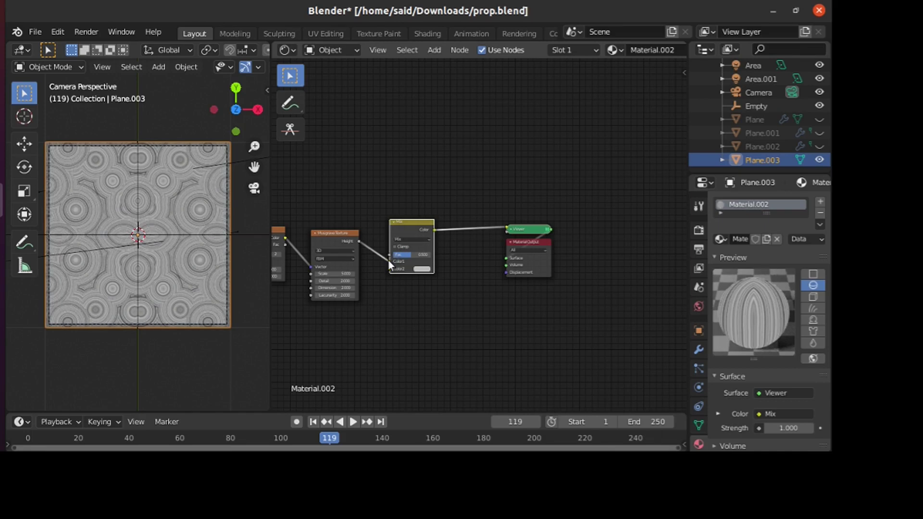
pyautogui.moveTo(391, 262); pyautogui.dragTo(459, 247)
# Step: Set the Mix node's Color2 to bright red and its Color1 to black
pyautogui.click(419, 269)
pyautogui.scroll(2, 477, 305)
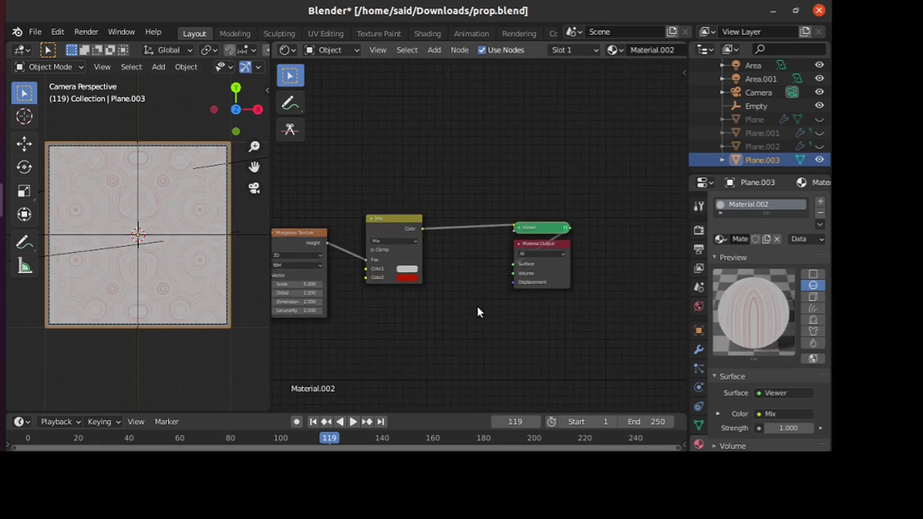
pyautogui.click(390, 277)
pyautogui.moveTo(418, 169); pyautogui.dragTo(405, 134)
pyautogui.moveTo(463, 184); pyautogui.dragTo(448, 280)
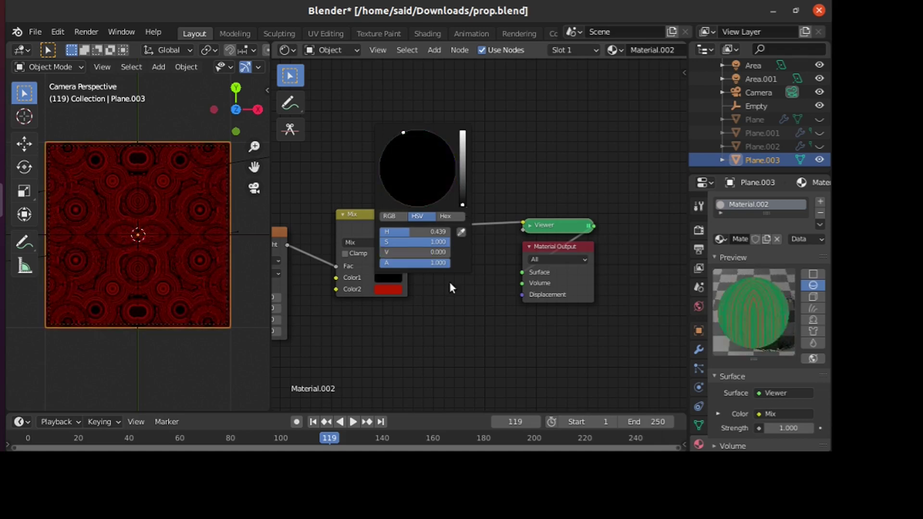
# Step: Try a muted green for the Mix node's Color1, with hue 0.420, saturation 0.581 and value 0.502
pyautogui.click(387, 278)
pyautogui.click(463, 169)
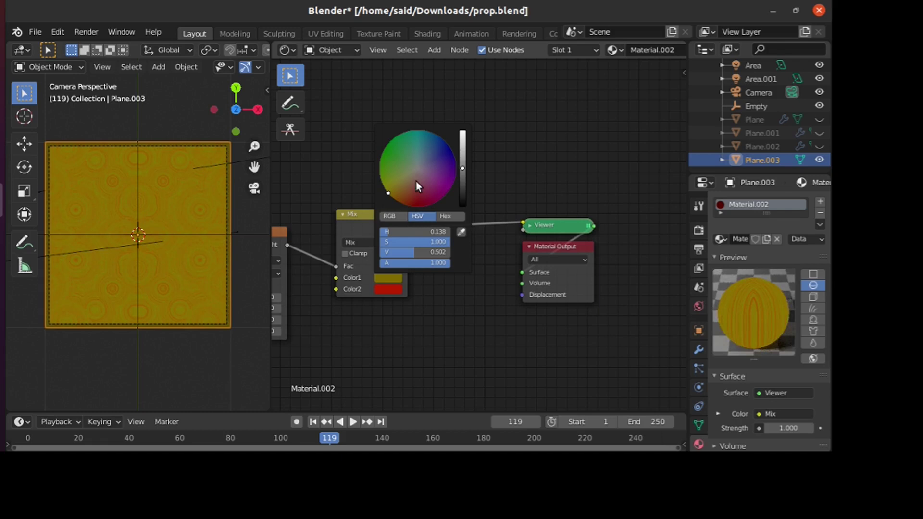
pyautogui.moveTo(403, 184); pyautogui.dragTo(407, 148)
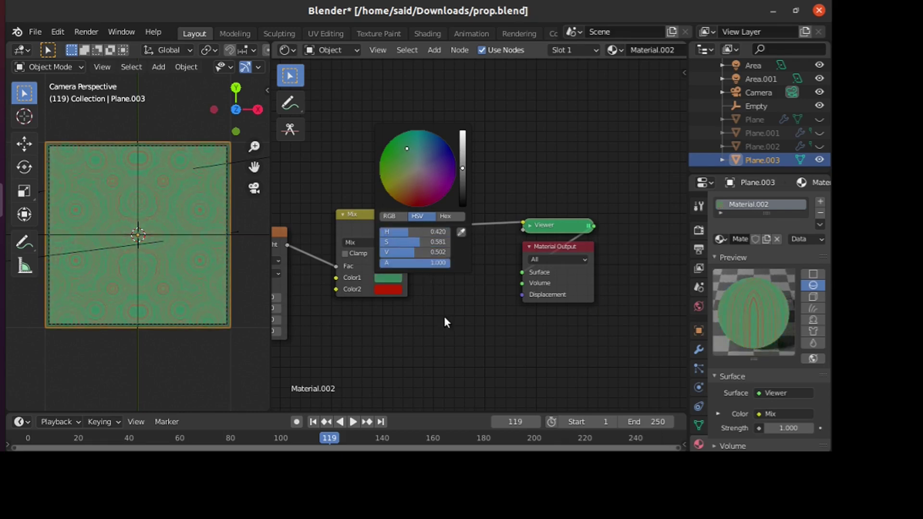
# Step: Darken the Mix node's Color2 to a deep red with hue 0.002 and value 0.446, and set Color1 to black
pyautogui.click(398, 288)
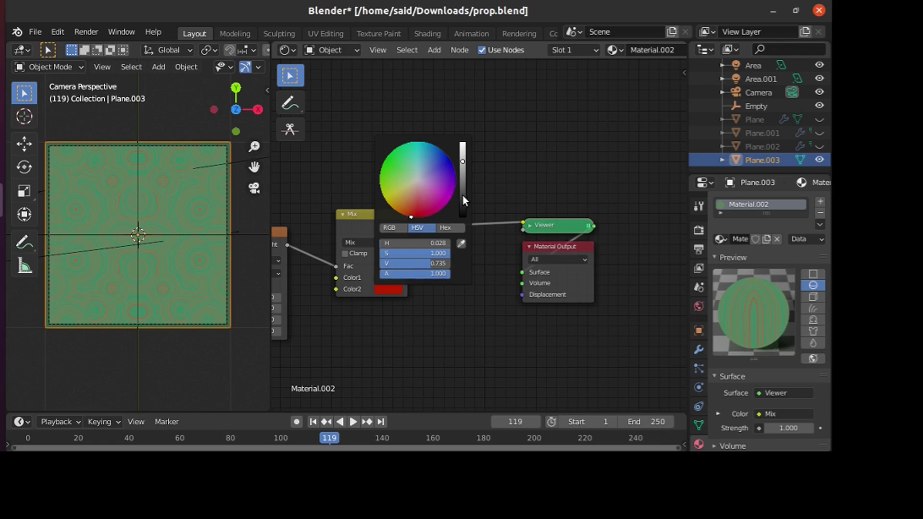
pyautogui.moveTo(463, 196)
pyautogui.mouseDown()
pyautogui.moveTo(464, 216)
pyautogui.moveTo(465, 183)
pyautogui.mouseUp()
pyautogui.click(384, 288)
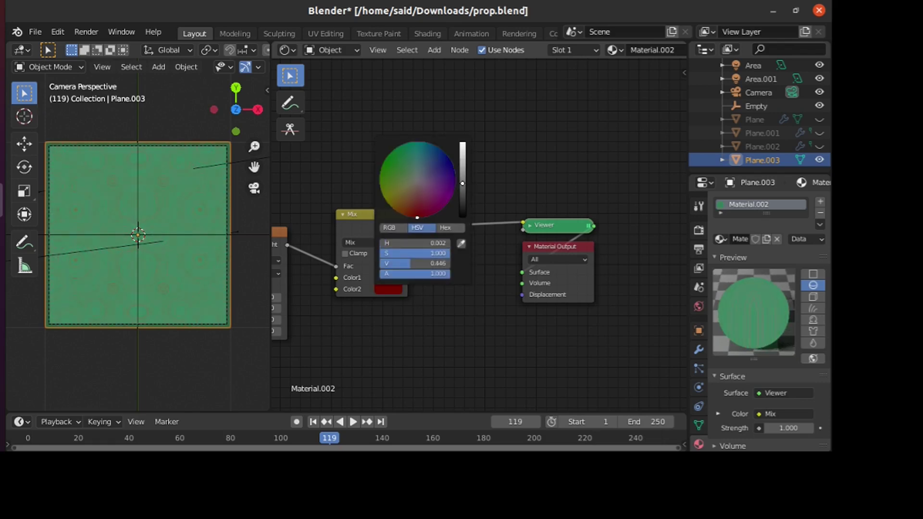
pyautogui.click(389, 280)
pyautogui.moveTo(463, 200); pyautogui.dragTo(464, 217)
pyautogui.moveTo(438, 288); pyautogui.dragTo(502, 313, button='middle')
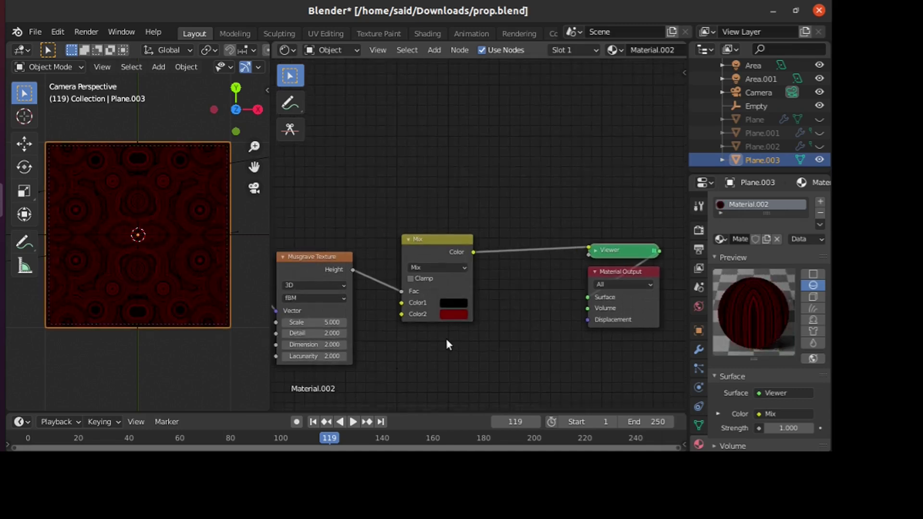
# Step: Insert a Principled BSDF with the Mix color as its Base Color, and feed it directly into the Material Output's Surface
pyautogui.moveTo(638, 355); pyautogui.dragTo(441, 265, button='middle')
pyautogui.hotkey('shift', 'a')
pyautogui.click(470, 285)
pyautogui.write('prin')
pyautogui.press('Return')
pyautogui.click(486, 131)
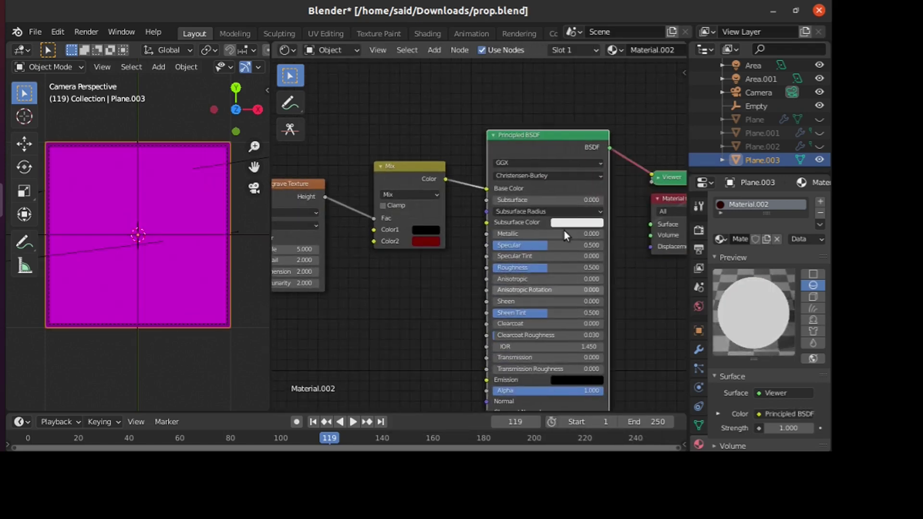
pyautogui.keyDown('ctrl'); pyautogui.keyDown('shift'); pyautogui.click(583, 143); pyautogui.keyUp('shift'); pyautogui.keyUp('ctrl')
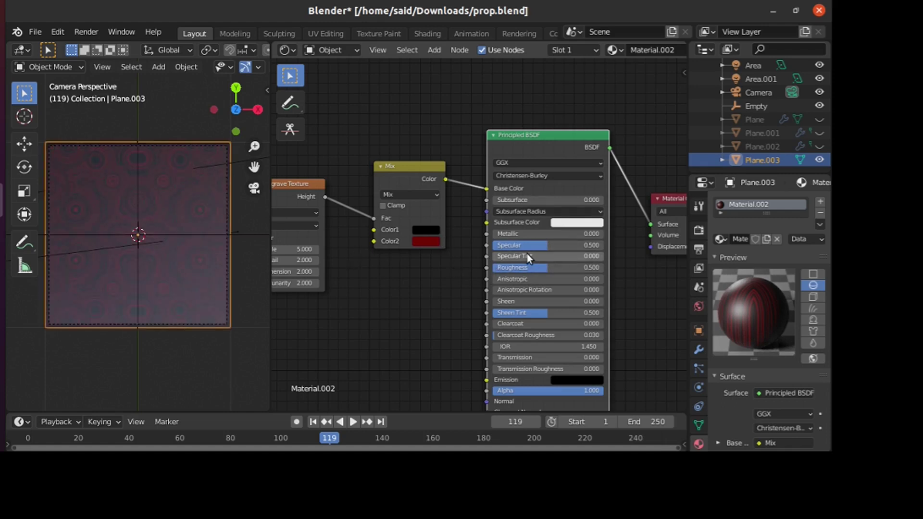
# Step: Switch the viewport to Rendered shading and set the Principled BSDF's Metallic to 1.000
pyautogui.press('z')
pyautogui.press('8')
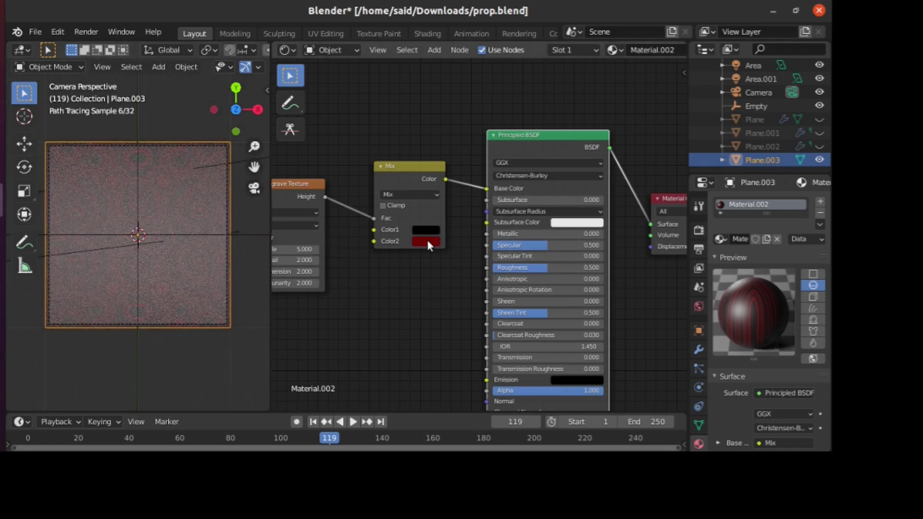
pyautogui.moveTo(519, 233); pyautogui.dragTo(601, 234)
pyautogui.click(601, 234)
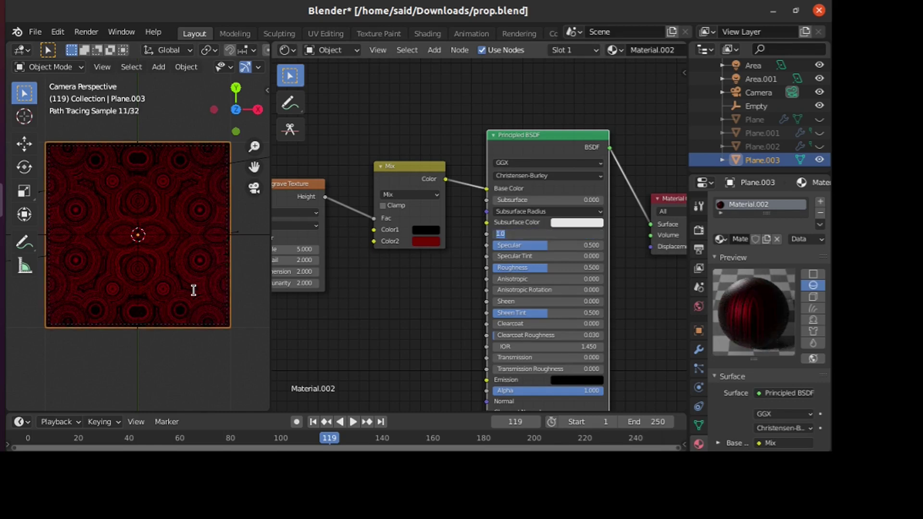
pyautogui.press('Return')
# Step: Set the Principled BSDF's Roughness to 0.000, and check the plane from an oblique angle before returning to the camera view
pyautogui.moveTo(558, 353); pyautogui.dragTo(523, 306, button='middle')
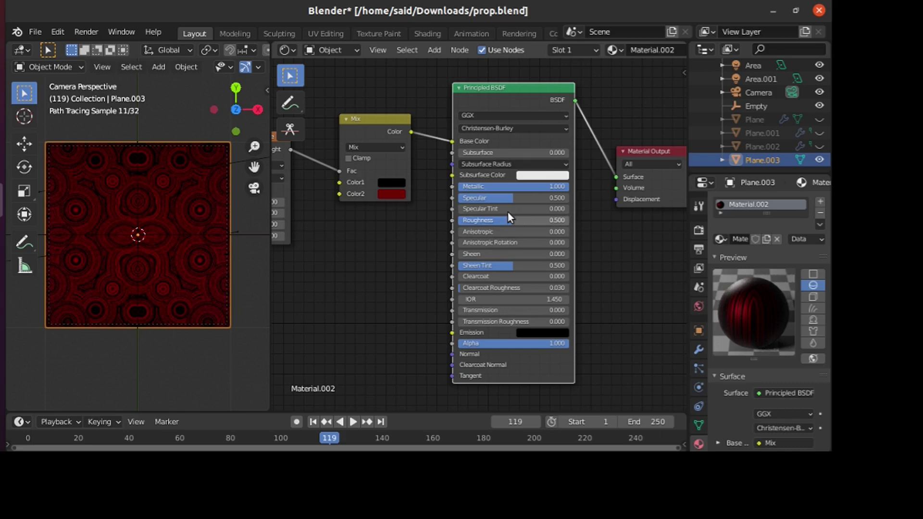
pyautogui.moveTo(507, 220); pyautogui.dragTo(457, 220)
pyautogui.moveTo(159, 287); pyautogui.dragTo(191, 183, button='middle')
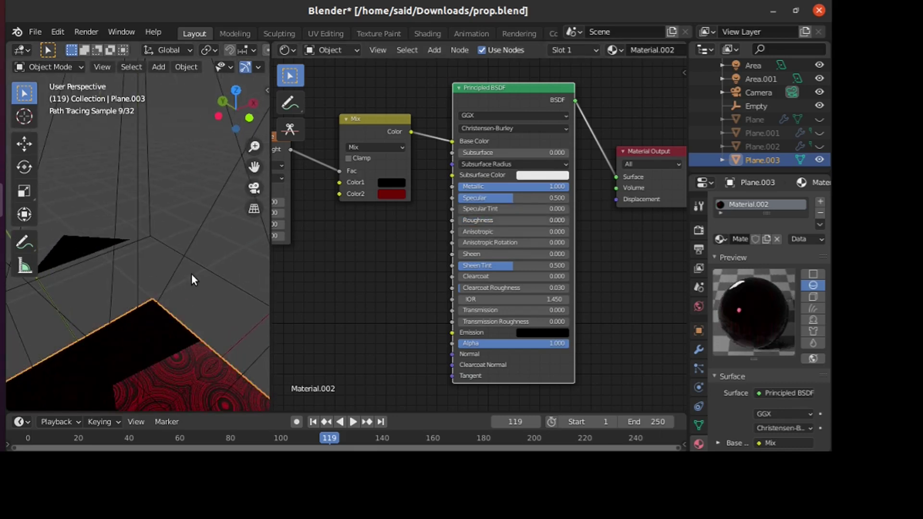
pyautogui.moveTo(191, 274); pyautogui.dragTo(160, 315, button='middle')
pyautogui.press('z')
pyautogui.press('8')
pyautogui.press('KP_0')
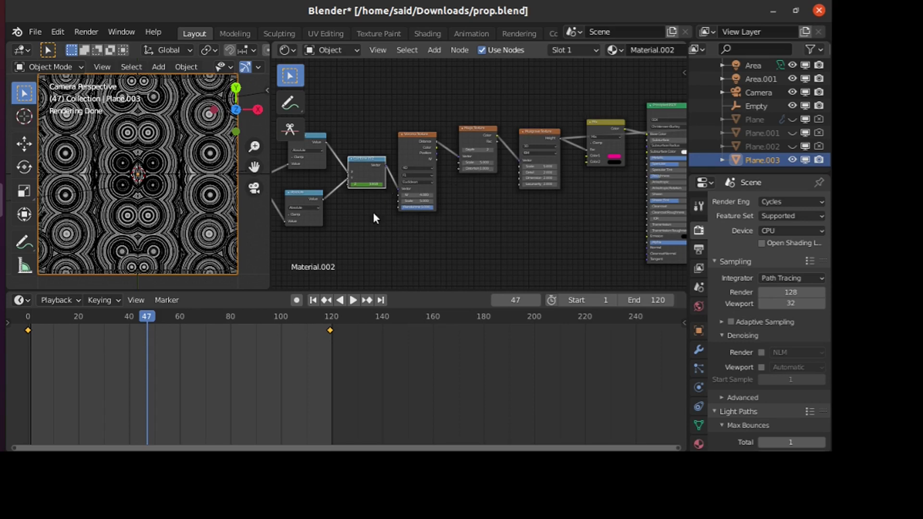
# Step: Set the Voronoi Texture's Randomness to 0.000 and its distance metric to Manhattan, viewing the plane from an oblique angle
pyautogui.scroll(1, 394, 237)
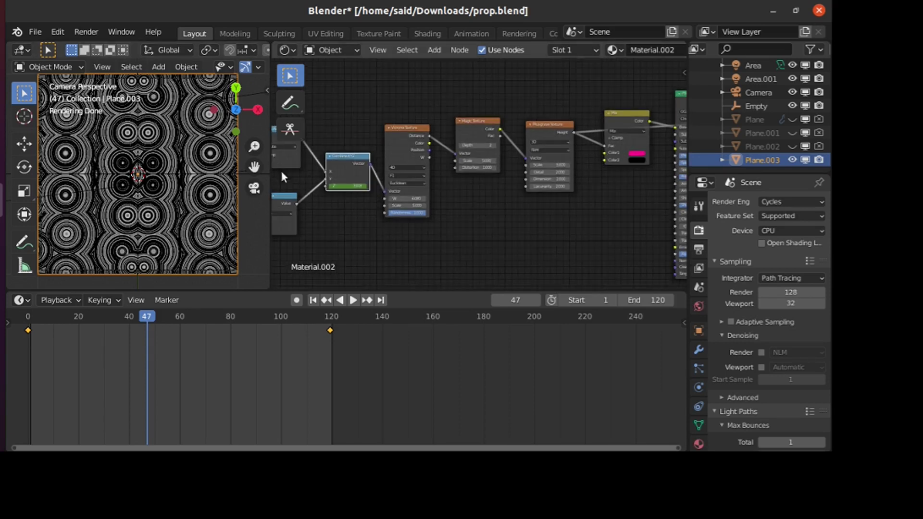
pyautogui.moveTo(422, 215); pyautogui.dragTo(441, 218, button='middle')
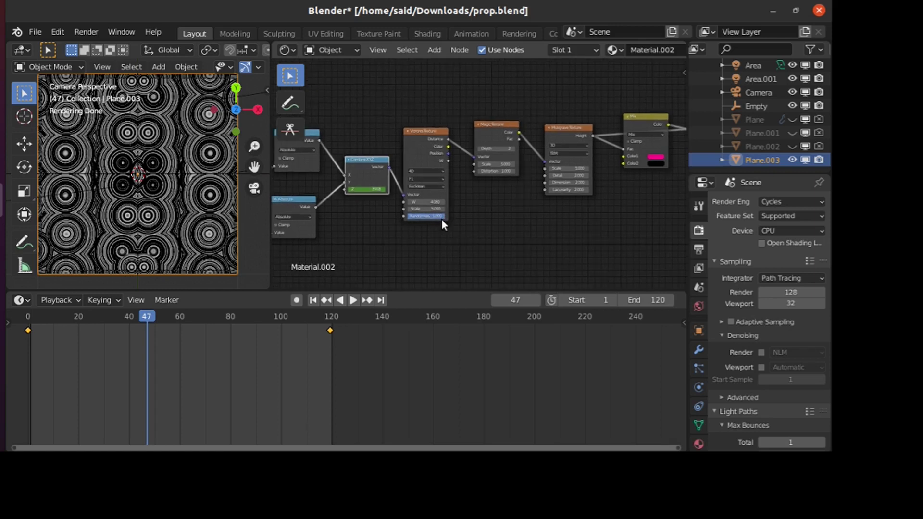
pyautogui.scroll(2, 441, 218)
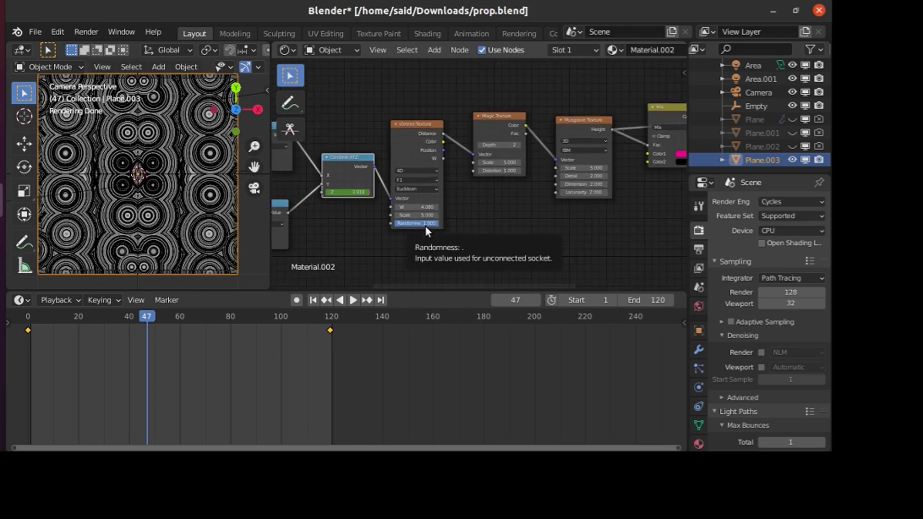
pyautogui.moveTo(425, 224); pyautogui.dragTo(395, 224)
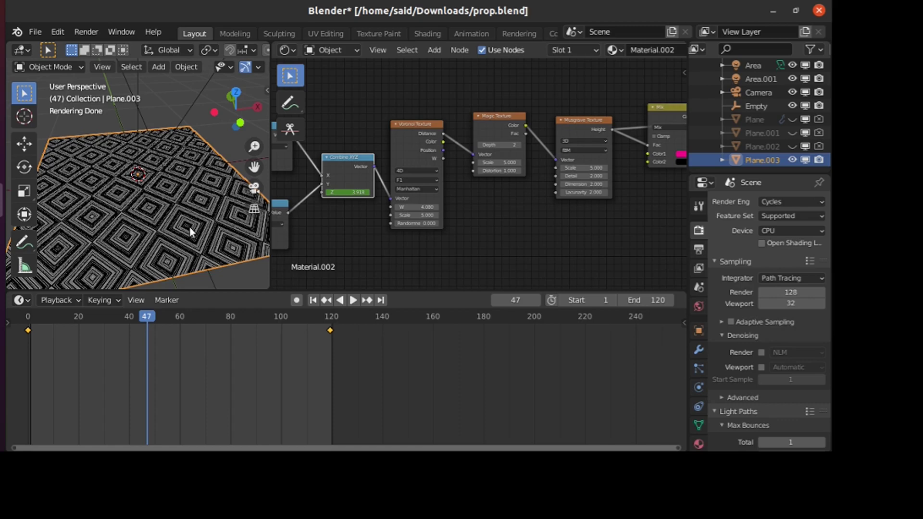
pyautogui.moveTo(190, 227)
pyautogui.mouseDown(button='middle')
pyautogui.moveTo(96, 235)
pyautogui.moveTo(192, 265)
pyautogui.mouseUp(button='middle')
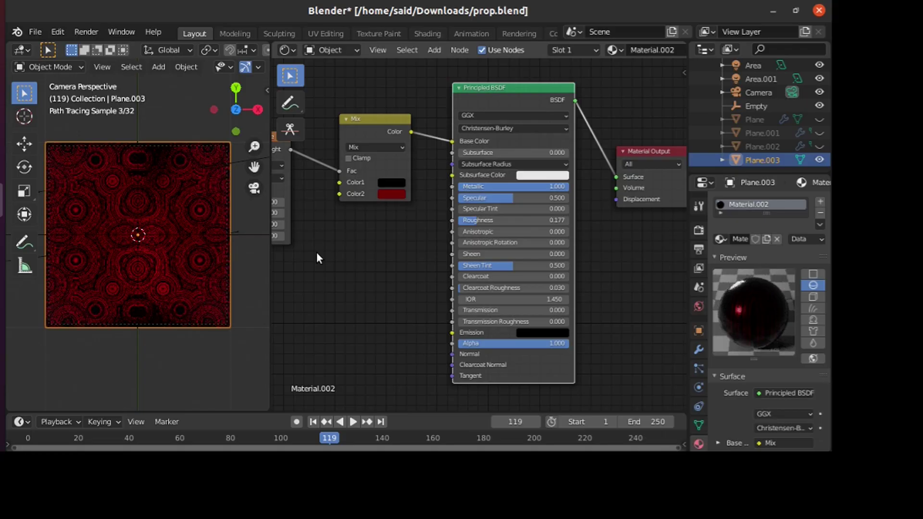
pyautogui.scroll(-5, 316, 252)
pyautogui.moveTo(316, 251); pyautogui.dragTo(507, 262, button='middle')
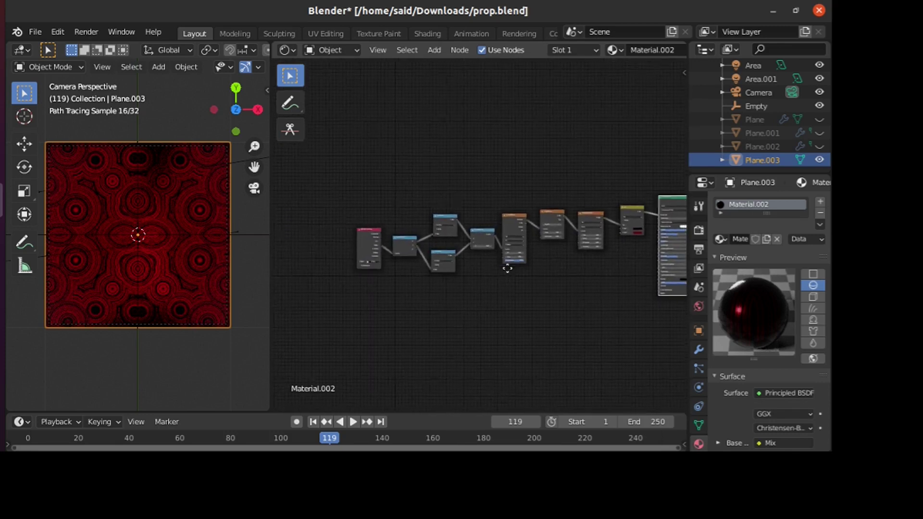
pyautogui.moveTo(366, 162); pyautogui.dragTo(313, 160, button='middle')
pyautogui.moveTo(339, 165); pyautogui.dragTo(572, 342)
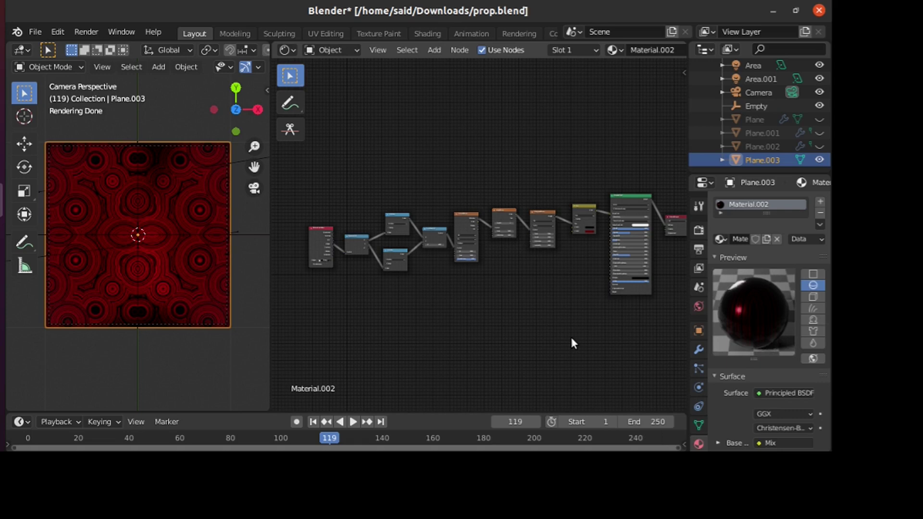
pyautogui.scroll(5, 571, 342)
pyautogui.moveTo(555, 323); pyautogui.dragTo(546, 326, button='middle')
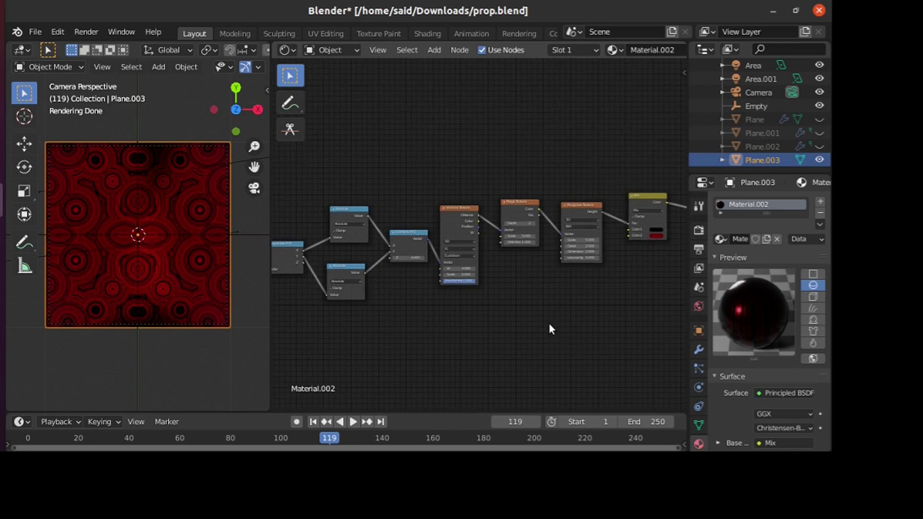